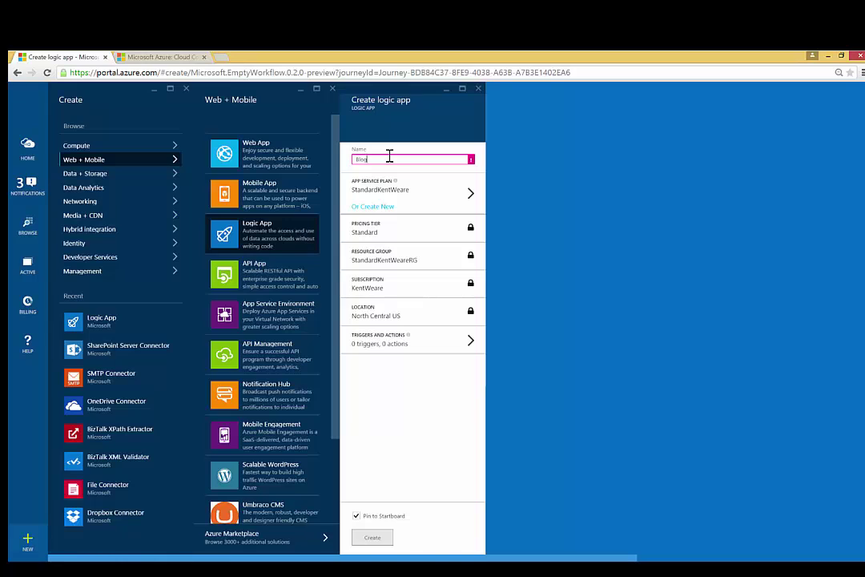
Complete the logic app name as BlogPostSharepoint2Salesforce in the Name field
type("S")
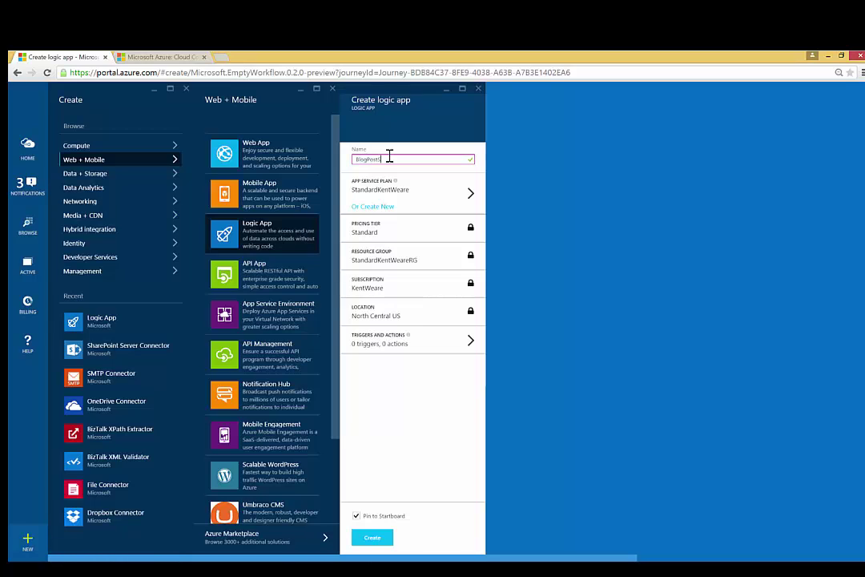
type("harepoint2Salesforce")
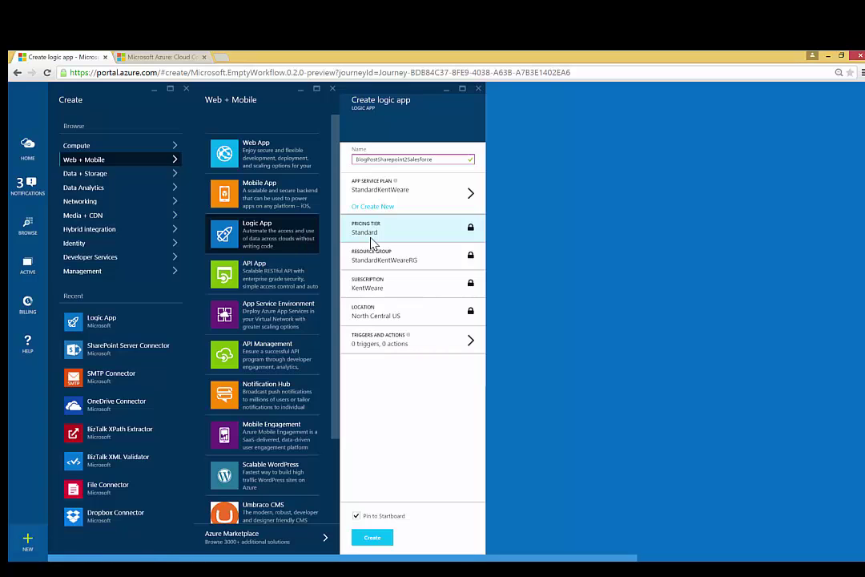
Create the BlogPostSharepoint2Salesforce logic app and open its empty Triggers and actions designer
left_click(367, 541)
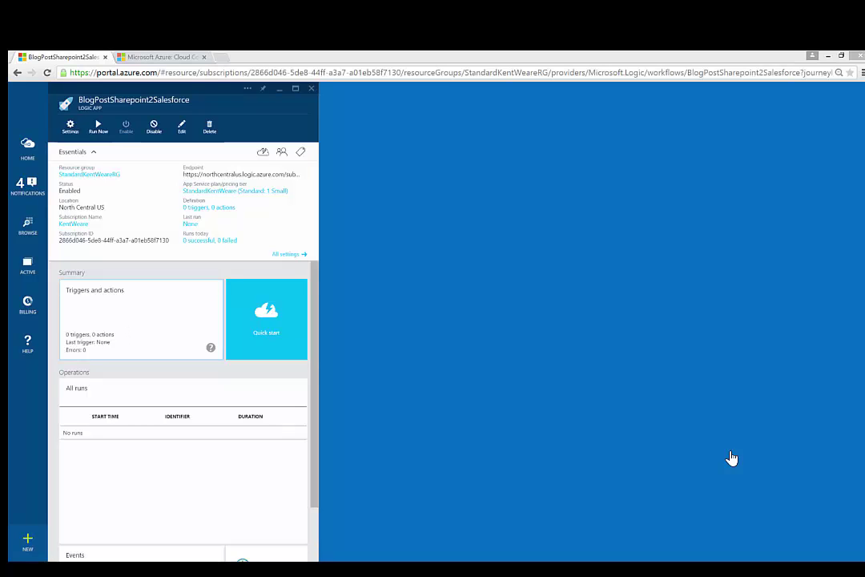
left_click(118, 323)
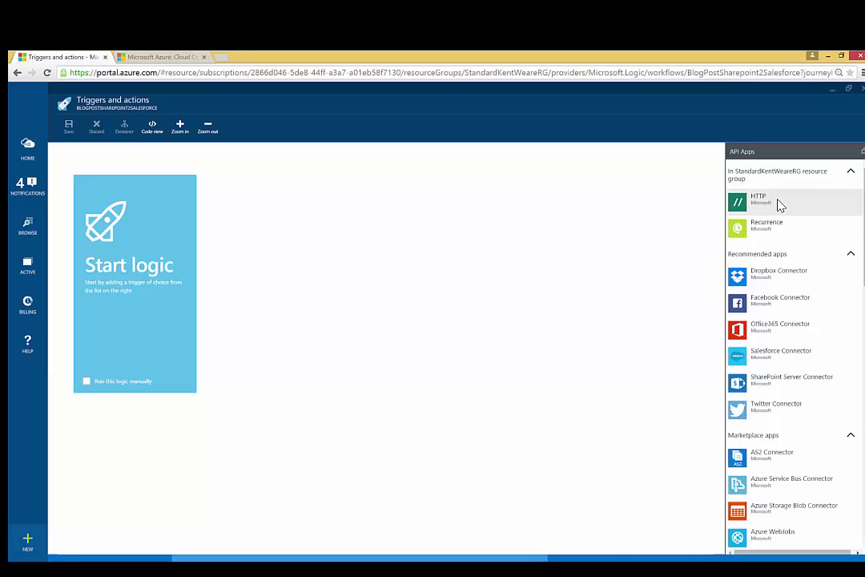
Add the SharePoint Server Connector from the API Apps pane as the trigger
left_click(763, 382)
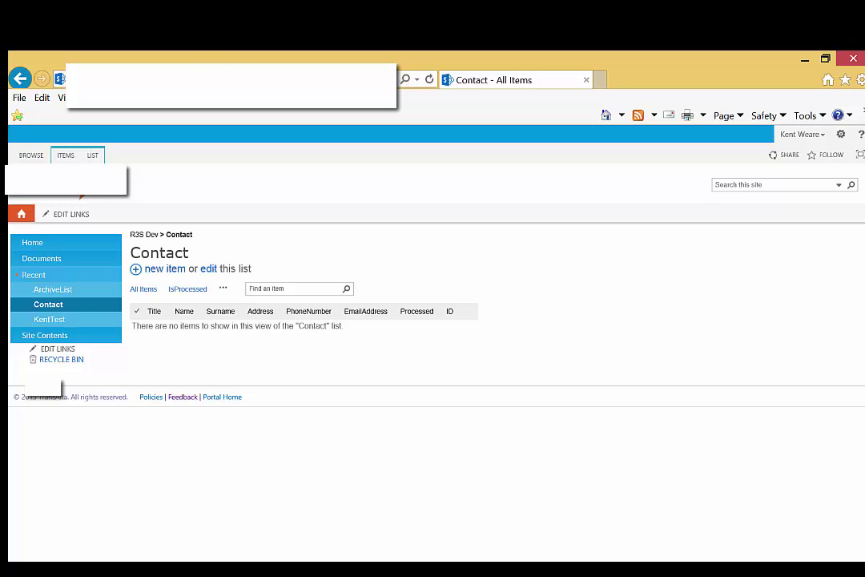
left_click(232, 80)
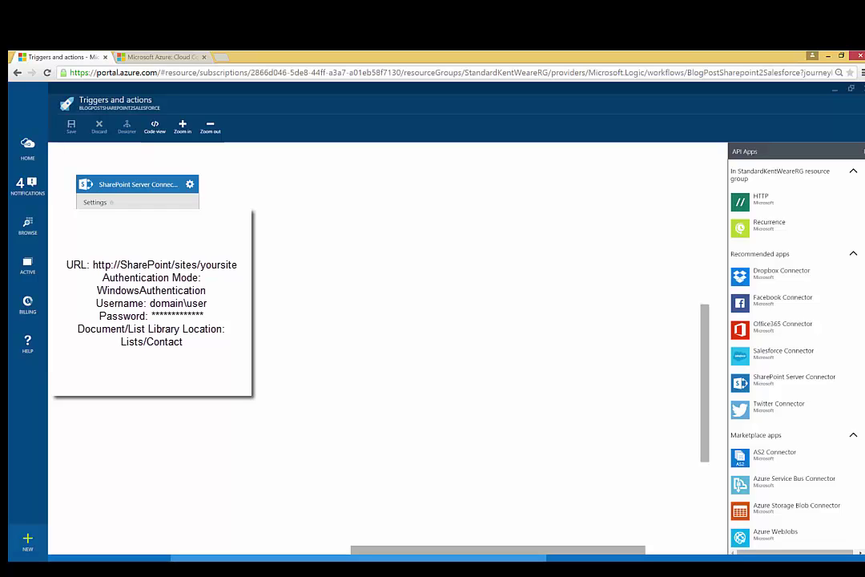
scroll(33, 359, "up", 1)
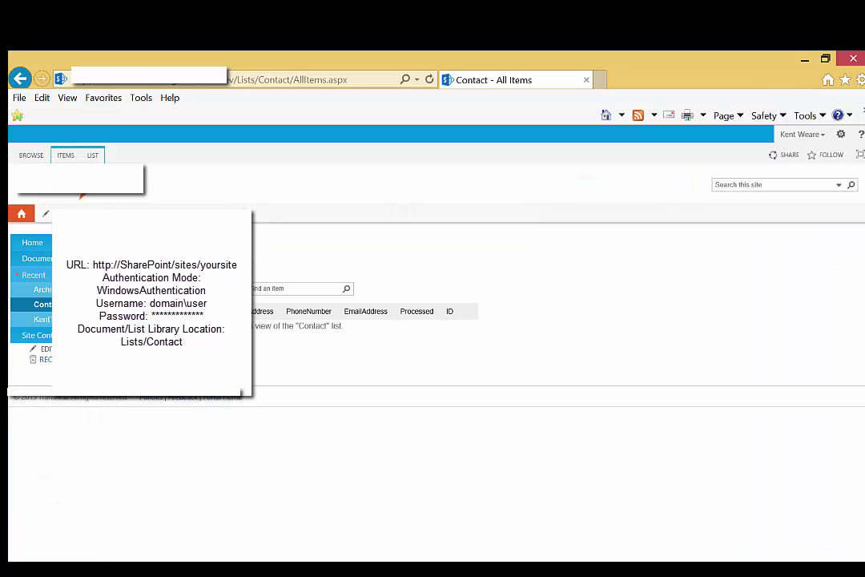
left_click(236, 85)
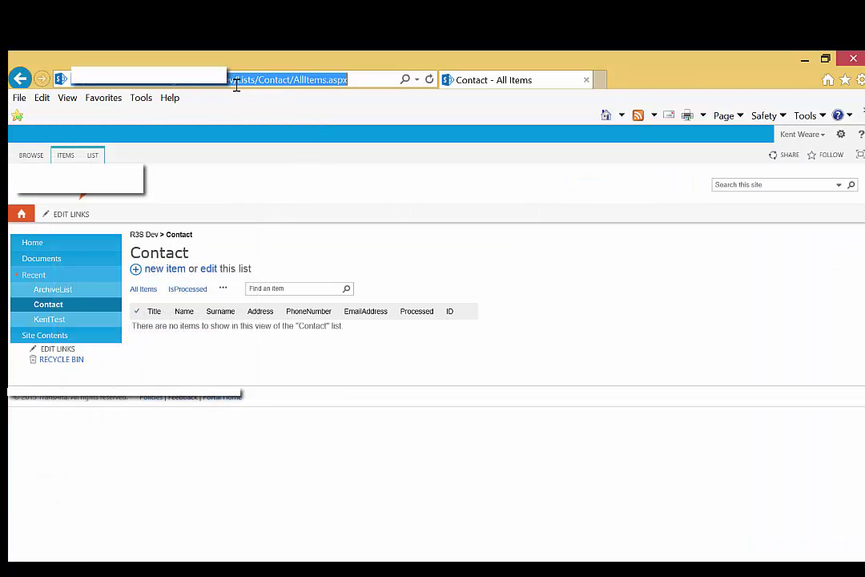
Select the Lists/Contact part of the SharePoint address, then switch to the logicappservicebus namespace page
left_click_drag(237, 83, 292, 88)
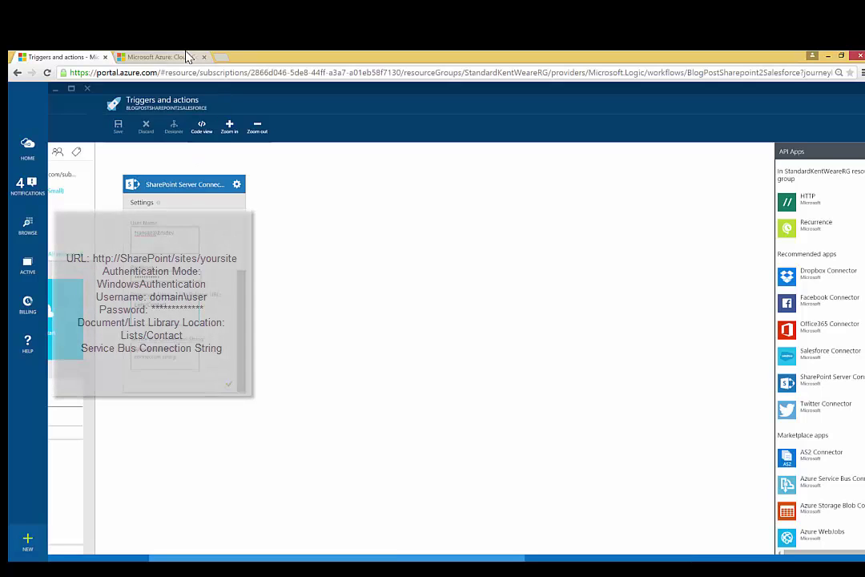
left_click(188, 56)
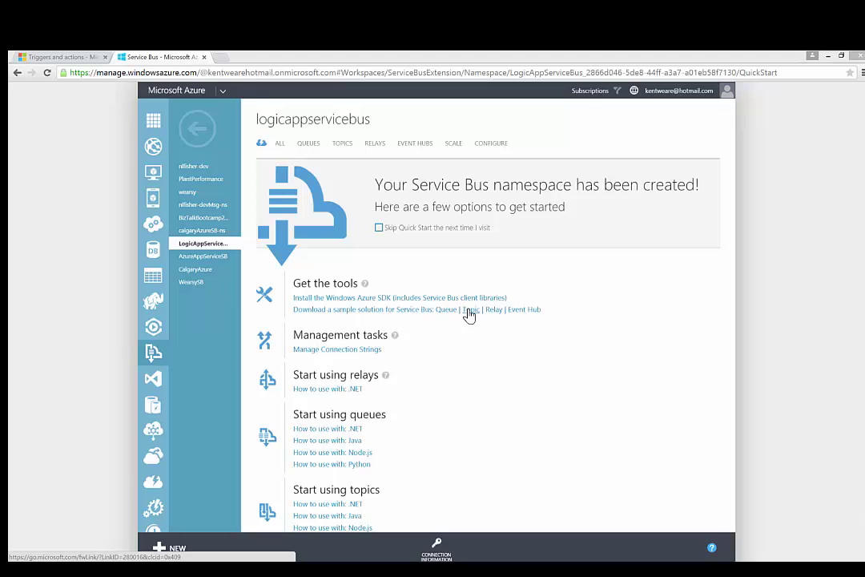
Copy logicappservicebus's RootManageSharedAccessKey connection string and return to the Triggers and actions designer
left_click(437, 549)
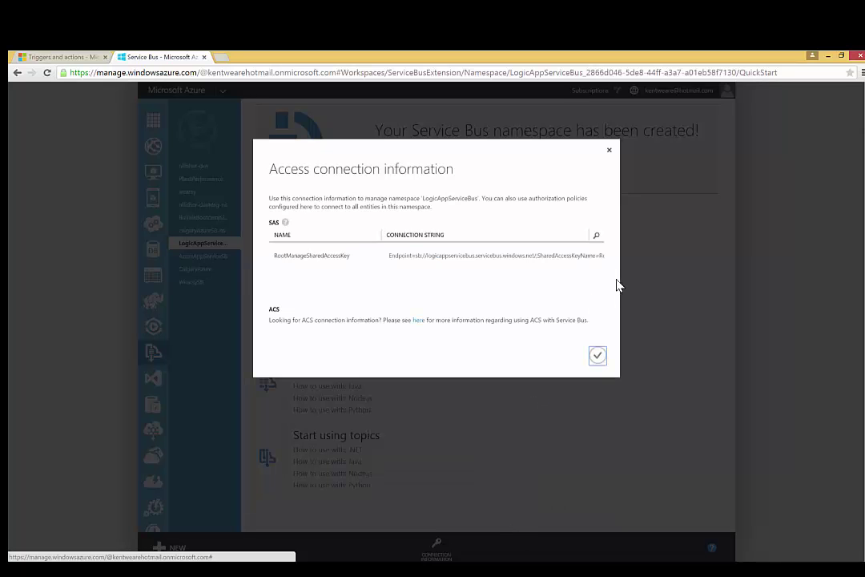
left_click(601, 257)
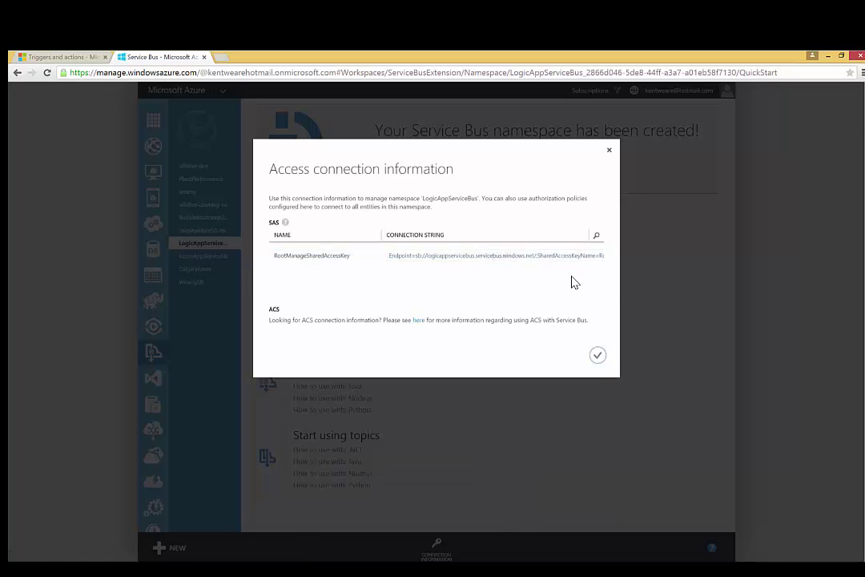
left_click(609, 149)
left_click(67, 56)
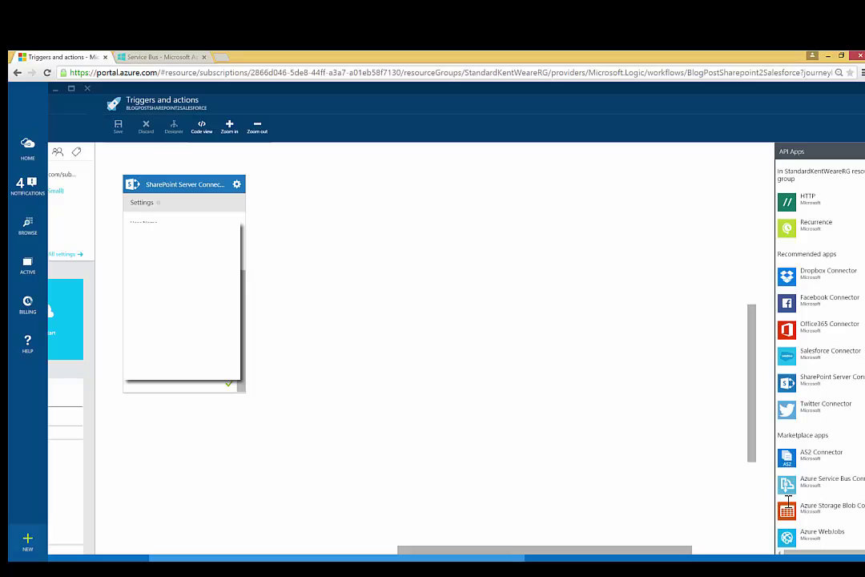
Confirm the SharePoint connector card, which fails with a 502 no-active-listeners error, and return home
left_click(232, 390)
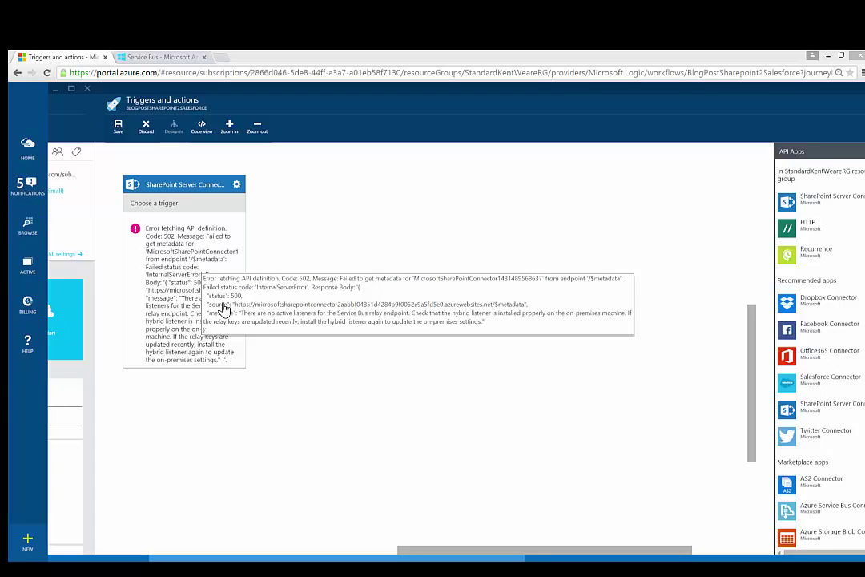
left_click(28, 157)
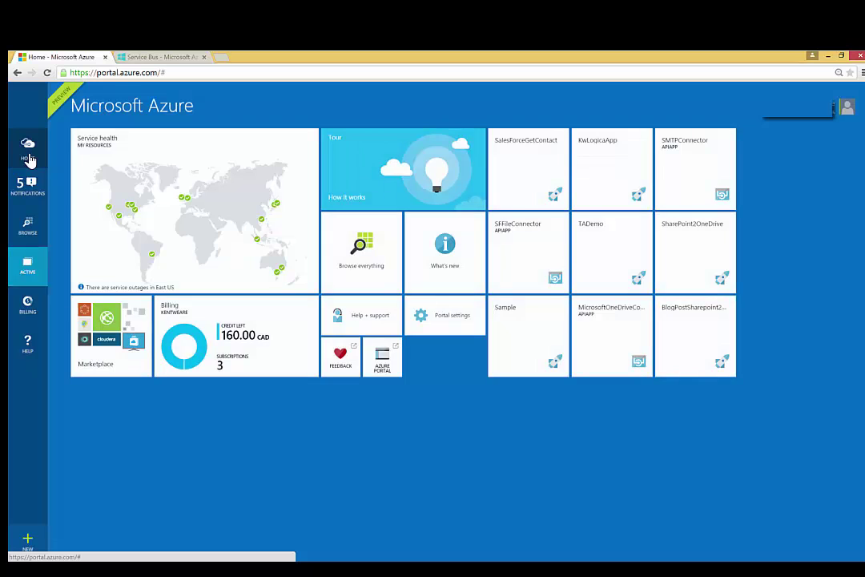
From Browse > API Apps, open MicrosoftSharePointConnector's Hybrid Connection settings
left_click(30, 230)
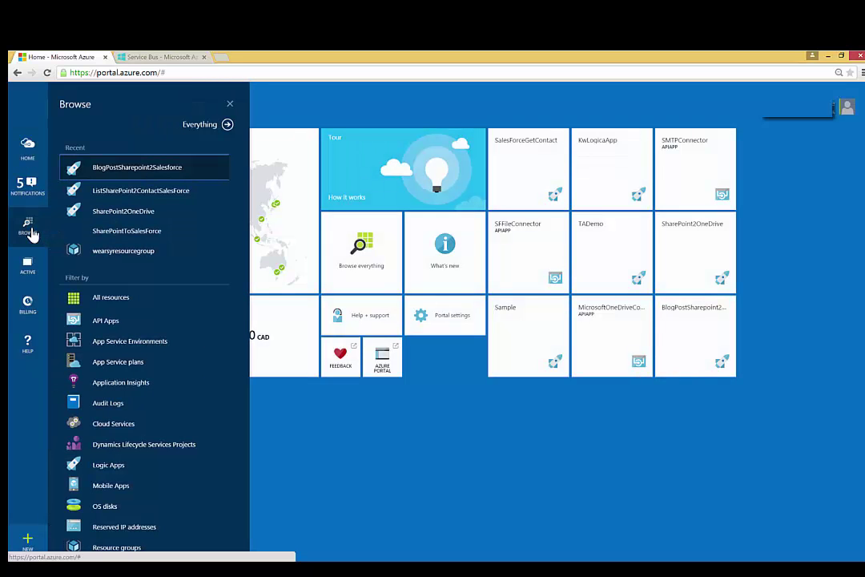
left_click(123, 321)
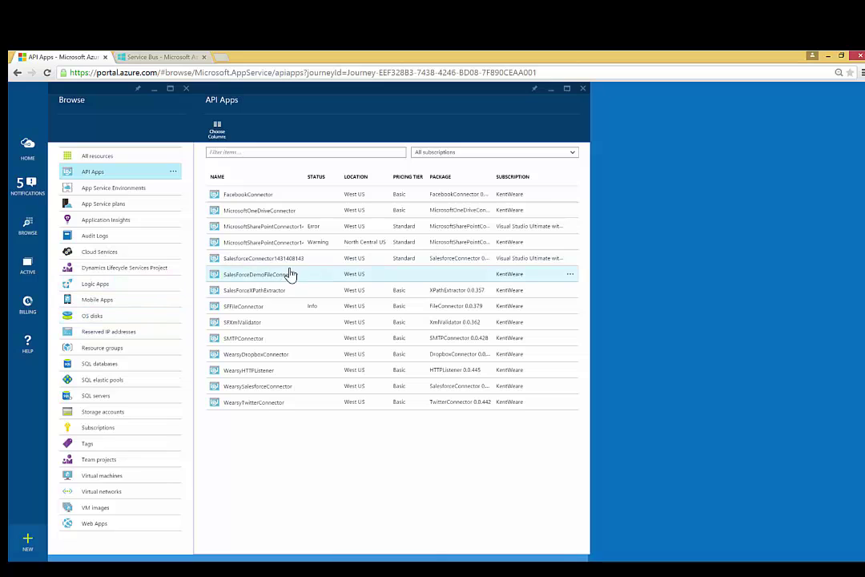
left_click(364, 244)
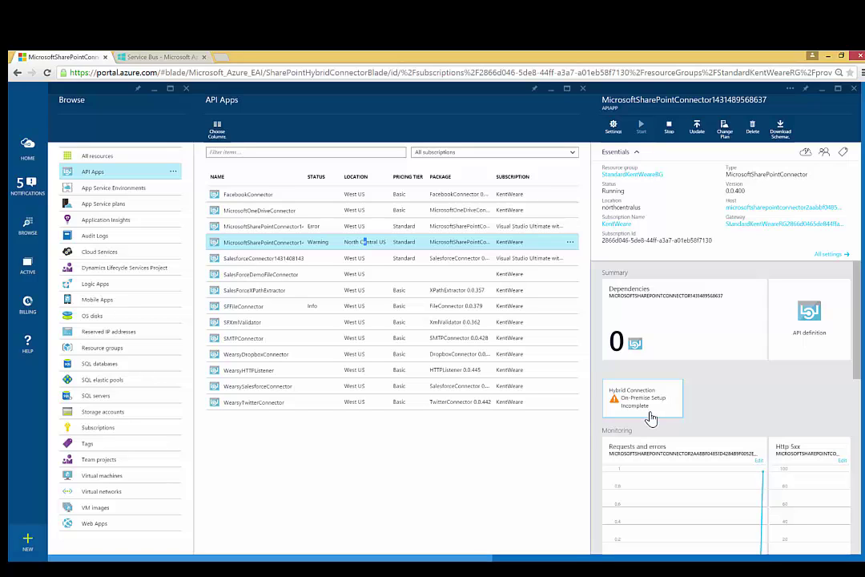
left_click(646, 405)
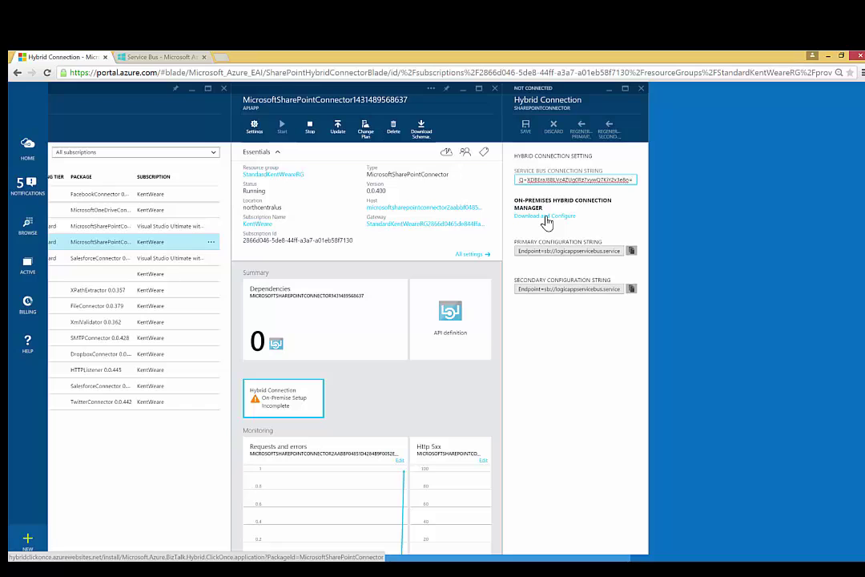
Download, keep and run the on-premises hybrid connection setup application
left_click(547, 222)
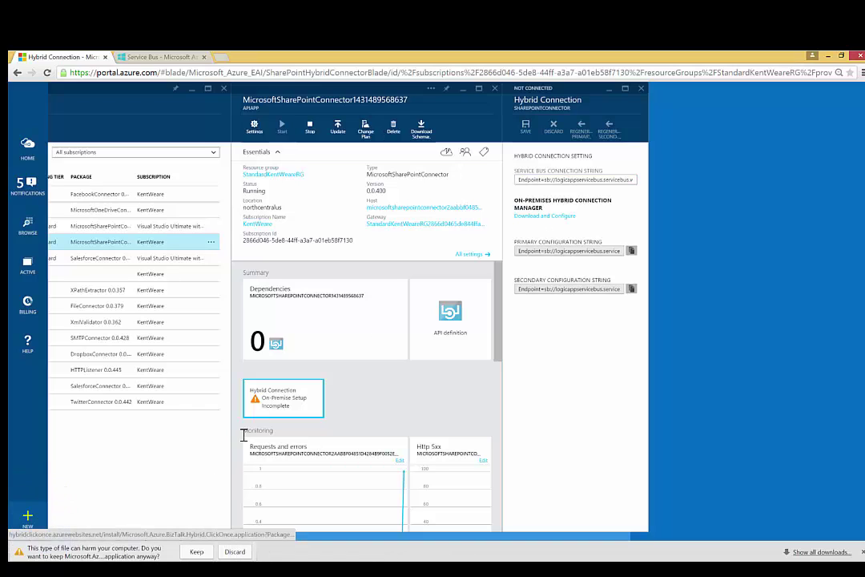
left_click(197, 551)
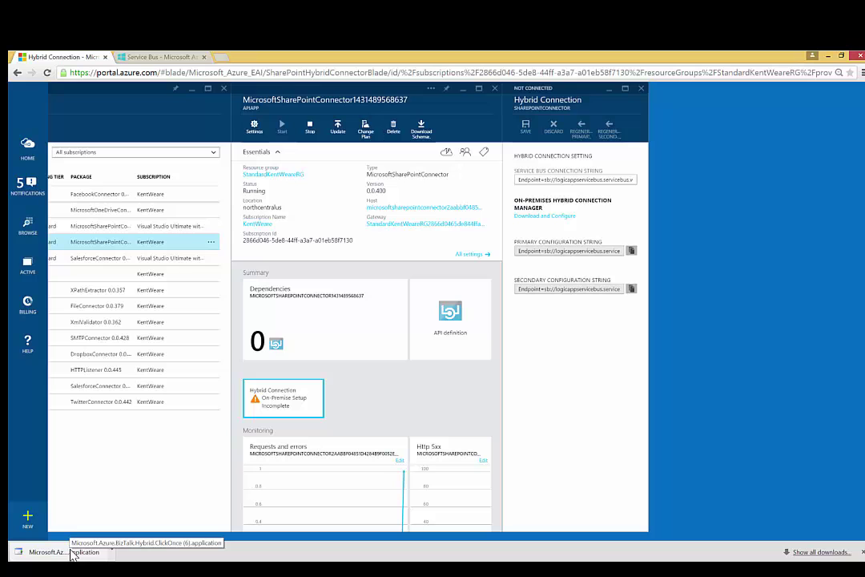
left_click(64, 552)
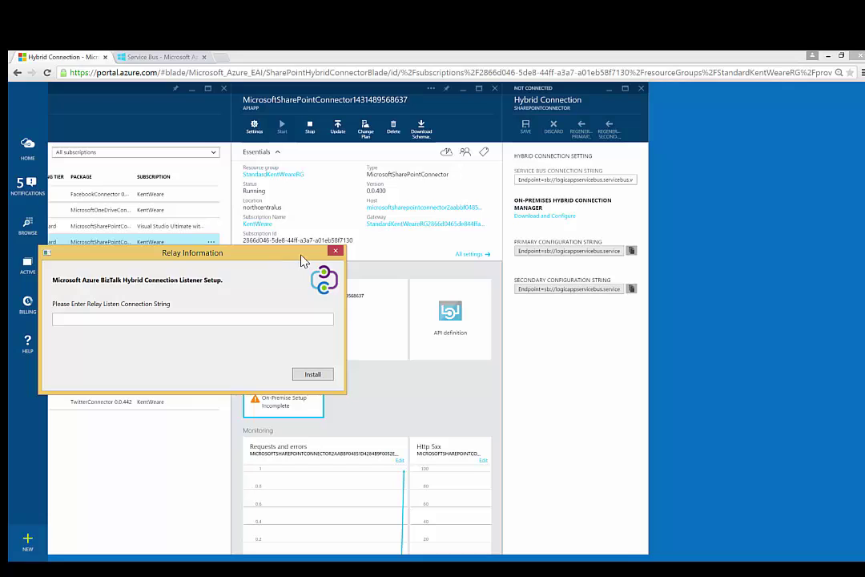
Paste the Primary Configuration String into the setup, install the BizTalk listener, and dismiss the success message
left_click(632, 252)
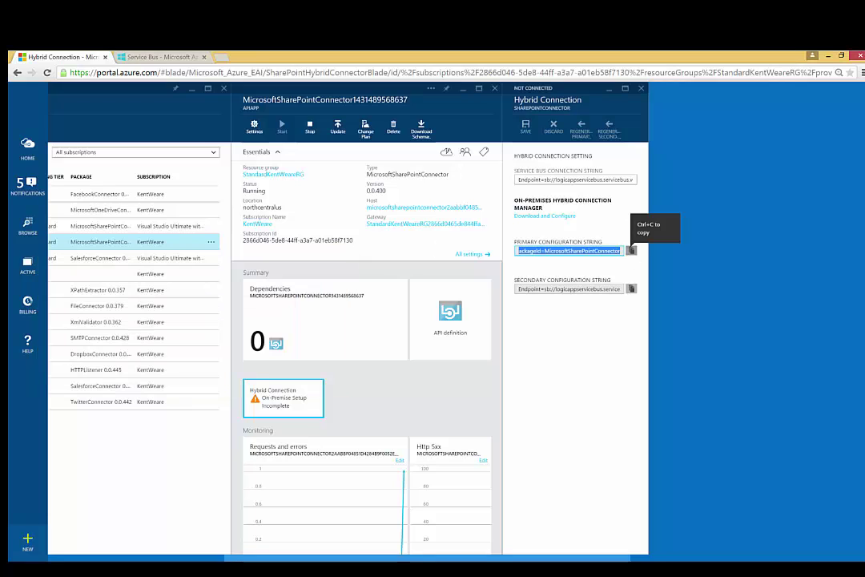
key("ctrl+c")
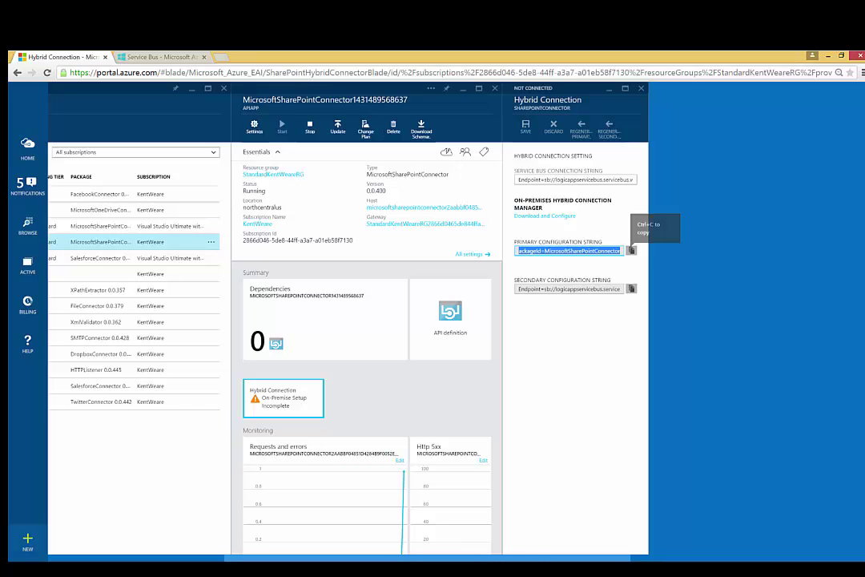
key("alt+Tab")
left_click(236, 321)
key("ctrl+v")
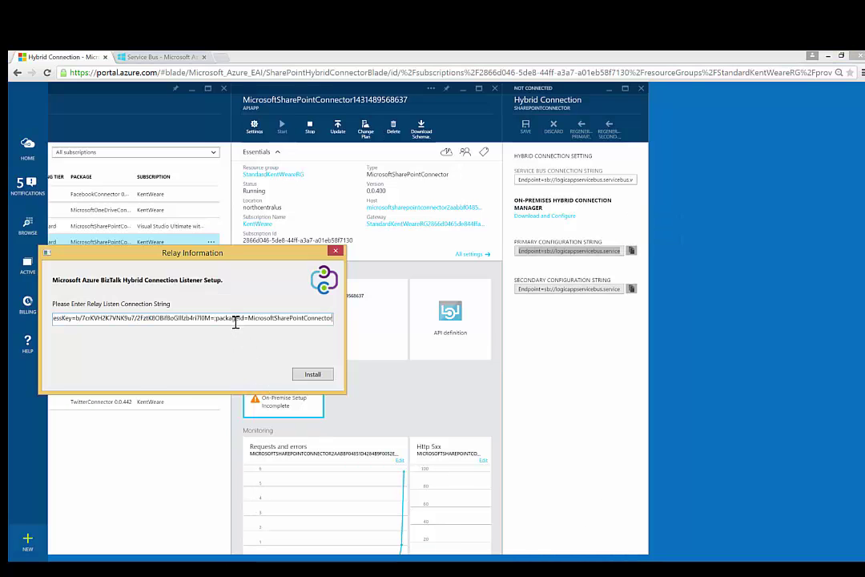
left_click(311, 374)
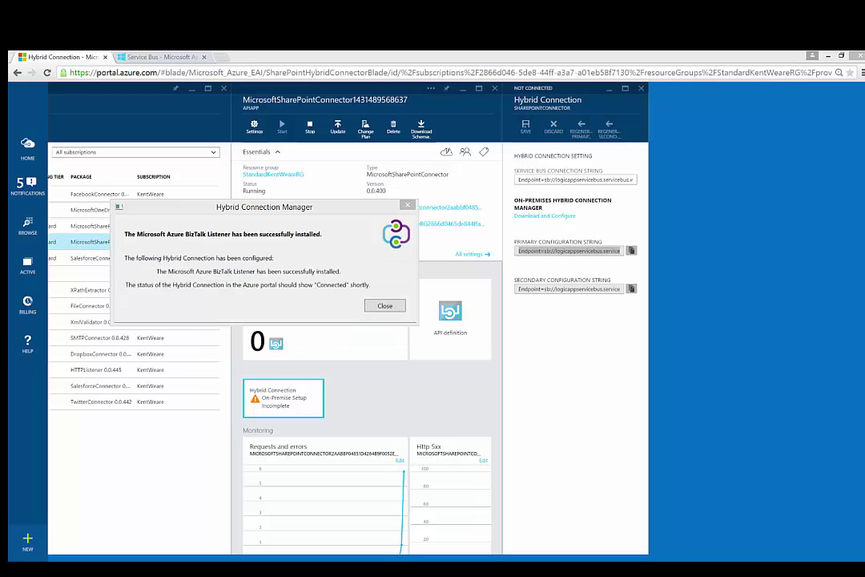
left_click(196, 208)
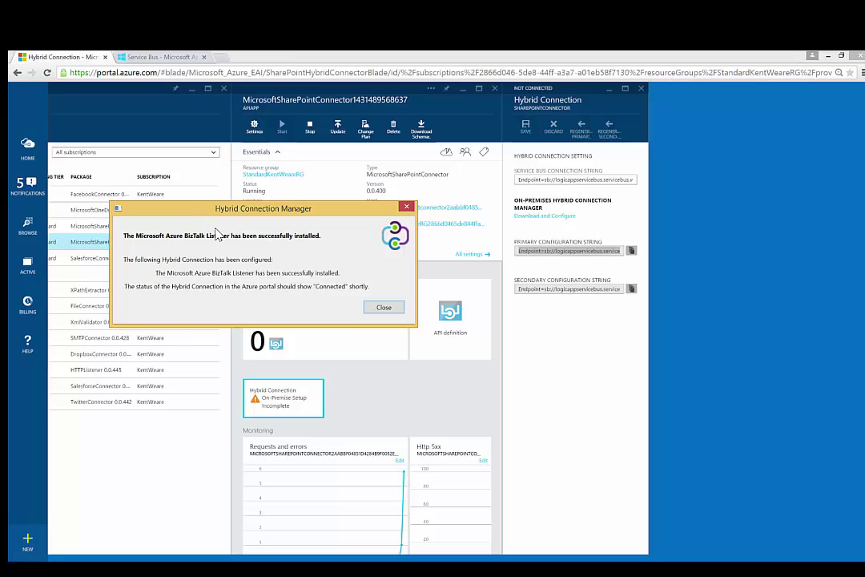
left_click(371, 309)
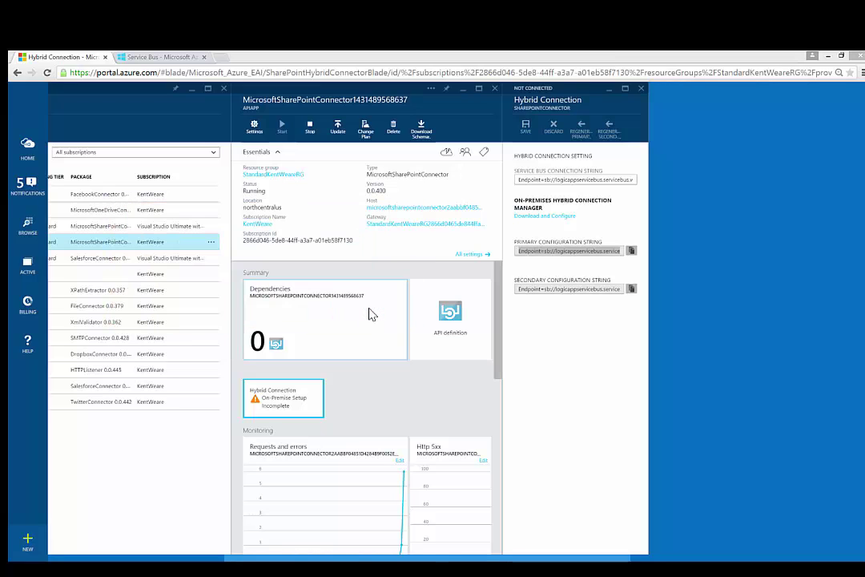
Reopen BlogPostSharepoint2Salesforce's Triggers and actions designer from home and add the SharePoint Server Connector again
left_click(24, 148)
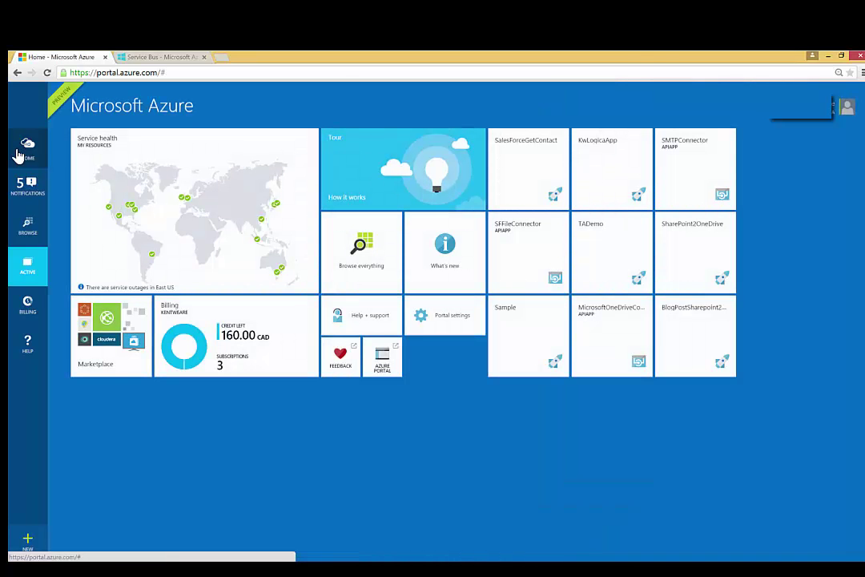
left_click(705, 307)
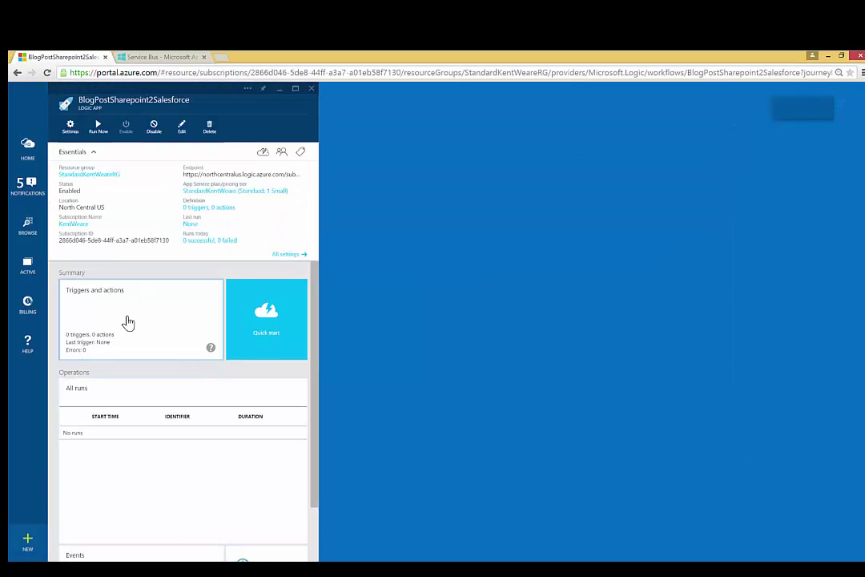
left_click(127, 322)
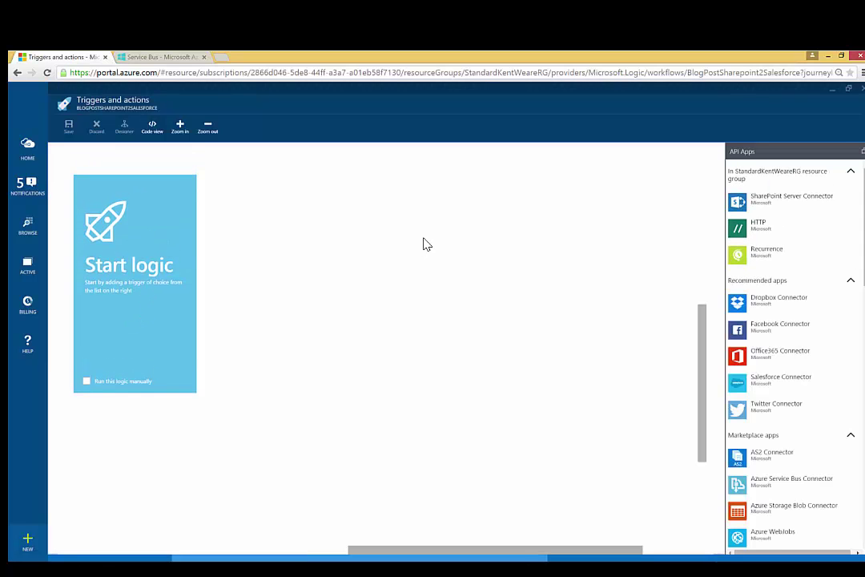
left_click(740, 202)
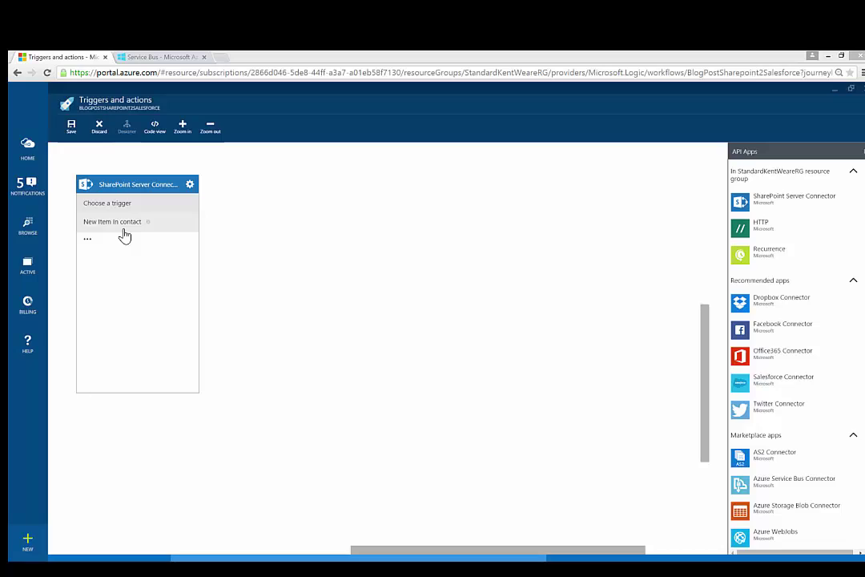
Use the 'New Item in contact' trigger with frequency Minutes and interval 1
left_click(125, 231)
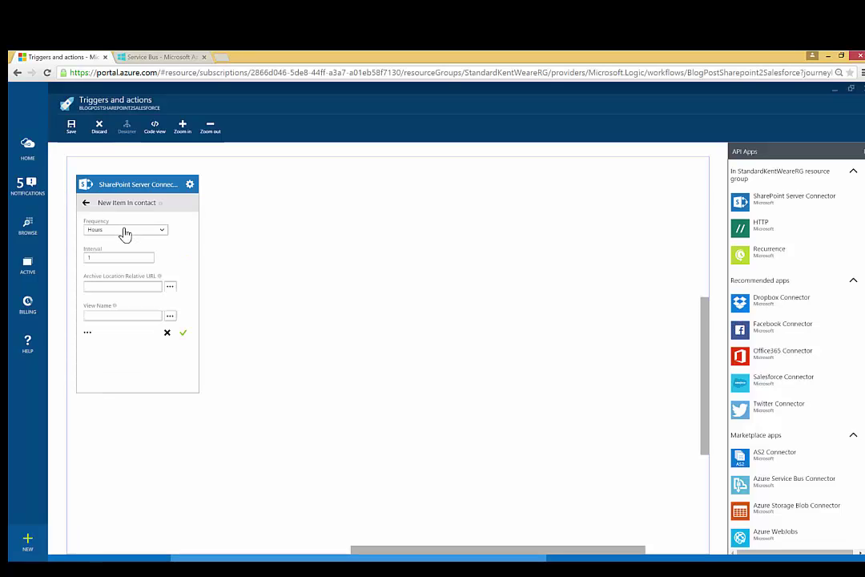
left_click(164, 232)
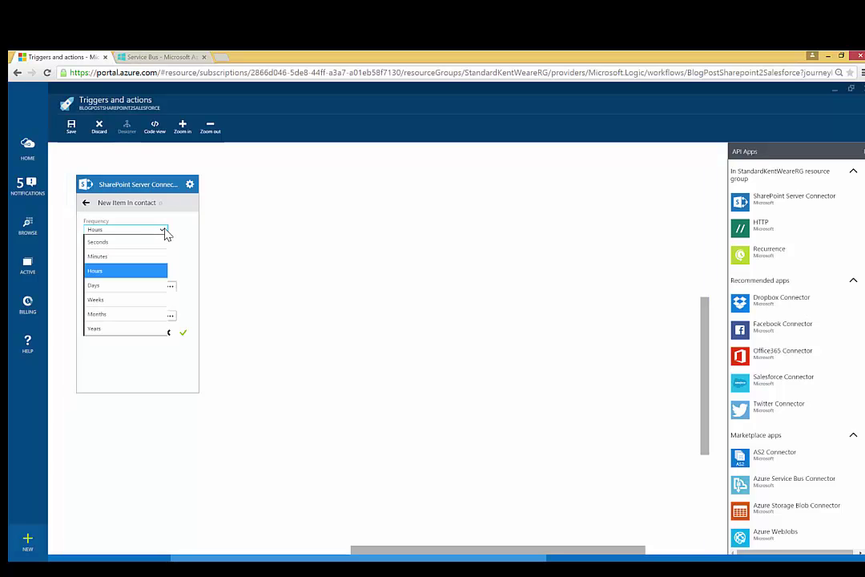
left_click(134, 256)
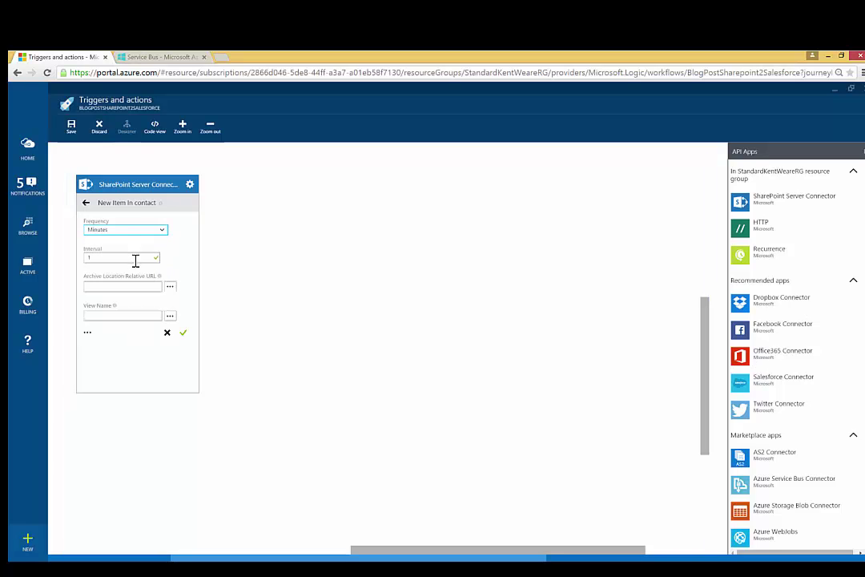
double_click(87, 256)
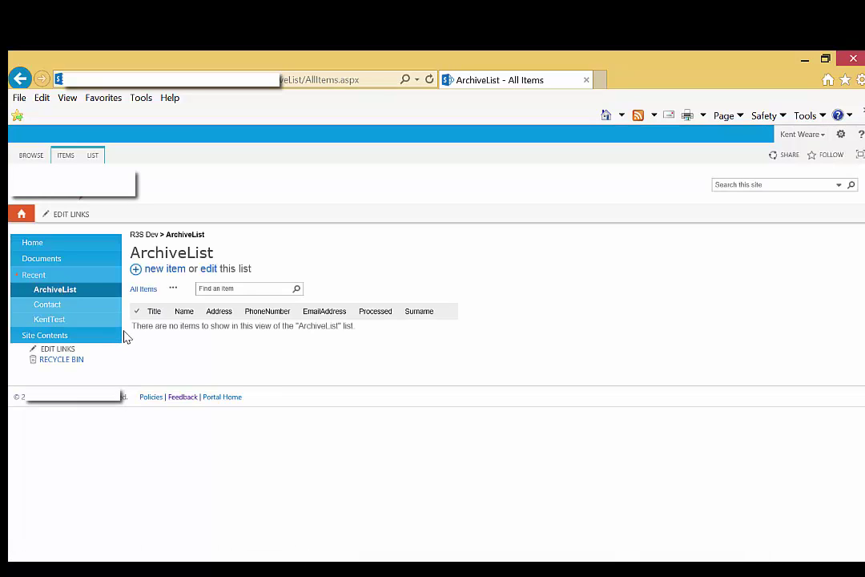
Copy the ArchiveList list title in SharePoint and switch back to the Azure logic app designer
left_click_drag(214, 252, 122, 260)
key("ctrl+c")
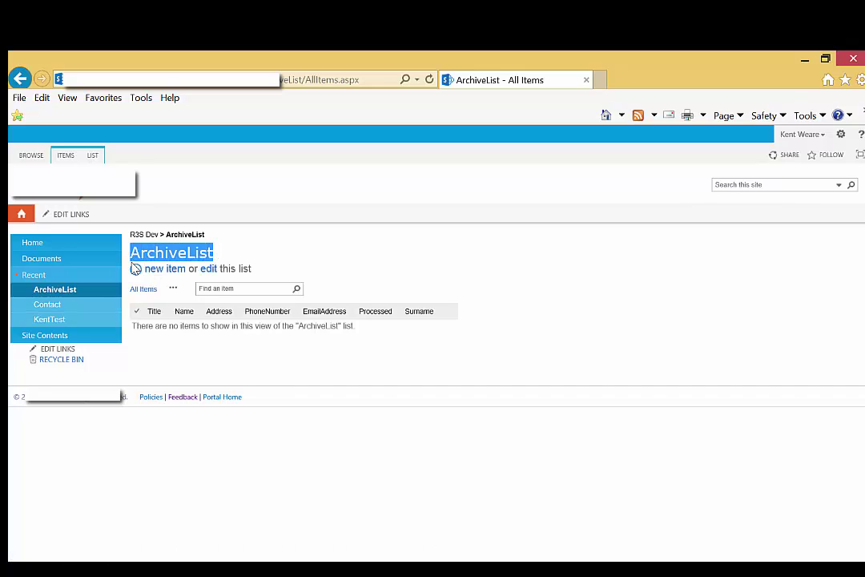
mouse_move(195, 570)
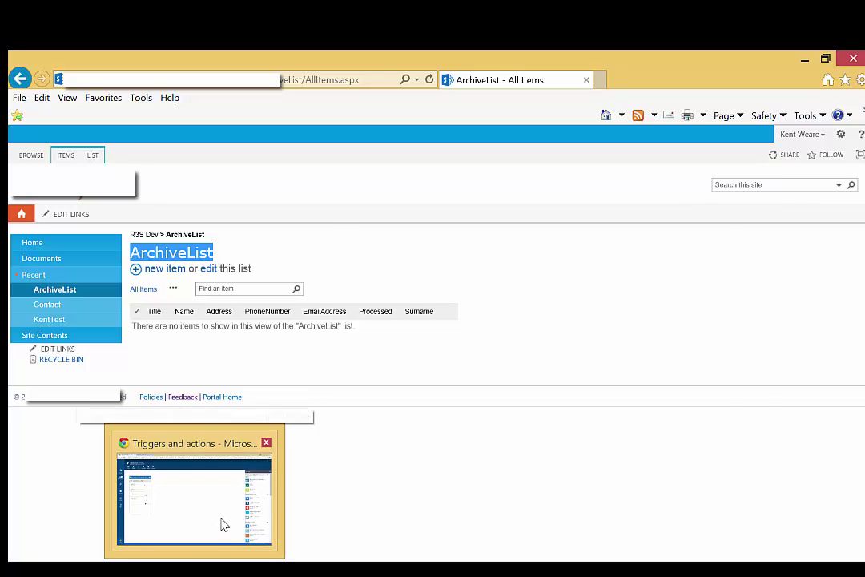
left_click(222, 522)
Enter Lists/ArchiveList as the trigger's Archive Location Relative URL and confirm the New Item in contact trigger
left_click(101, 286)
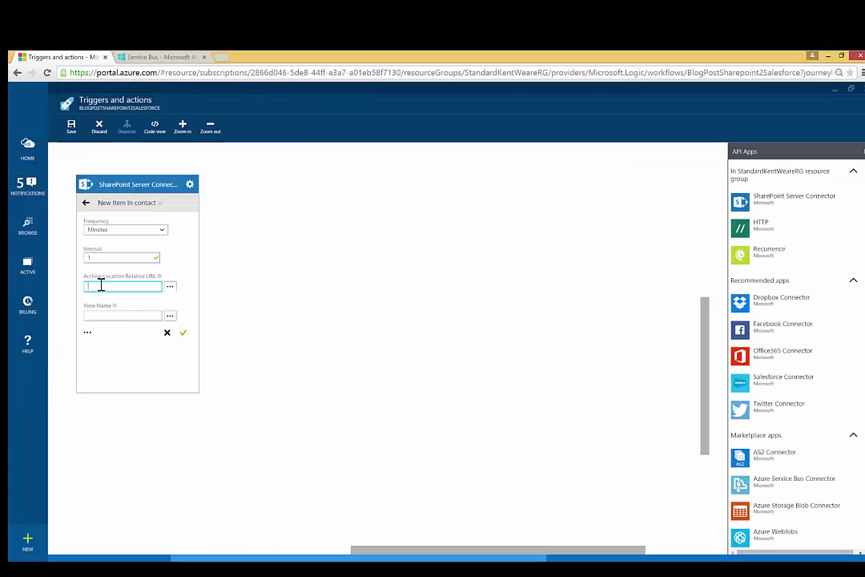
key("ctrl+v")
key("Home")
type("Lists/")
left_click(89, 334)
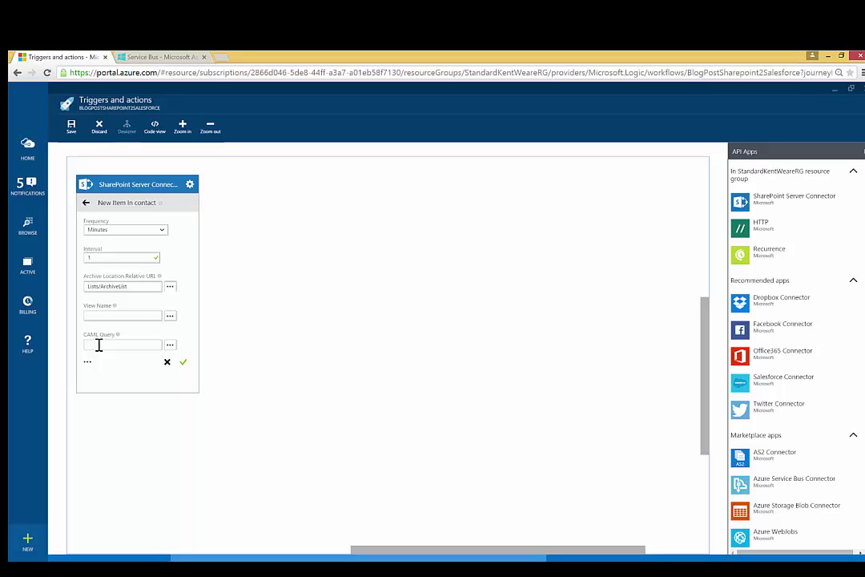
left_click(183, 365)
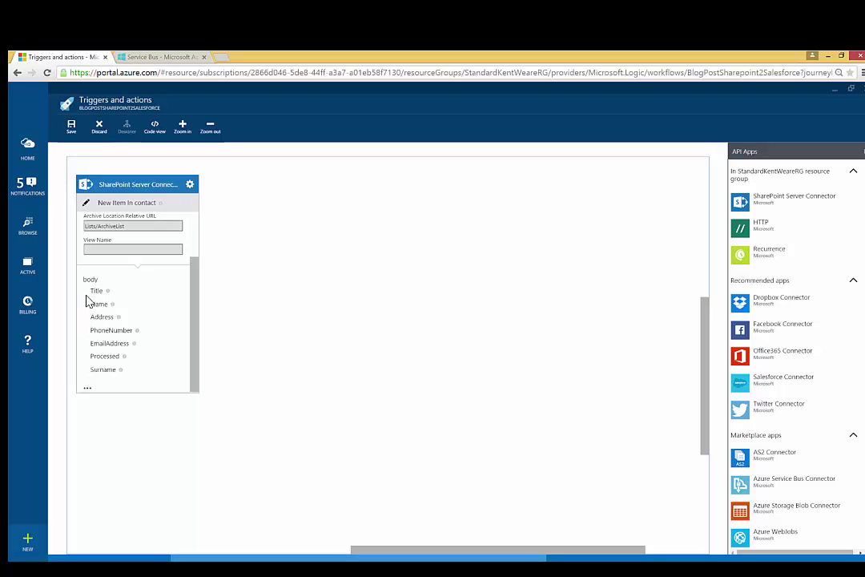
Add a Salesforce Connector step with default entities Account, Lead, Opportunity, Case and Contact, and begin authorization
left_click(746, 393)
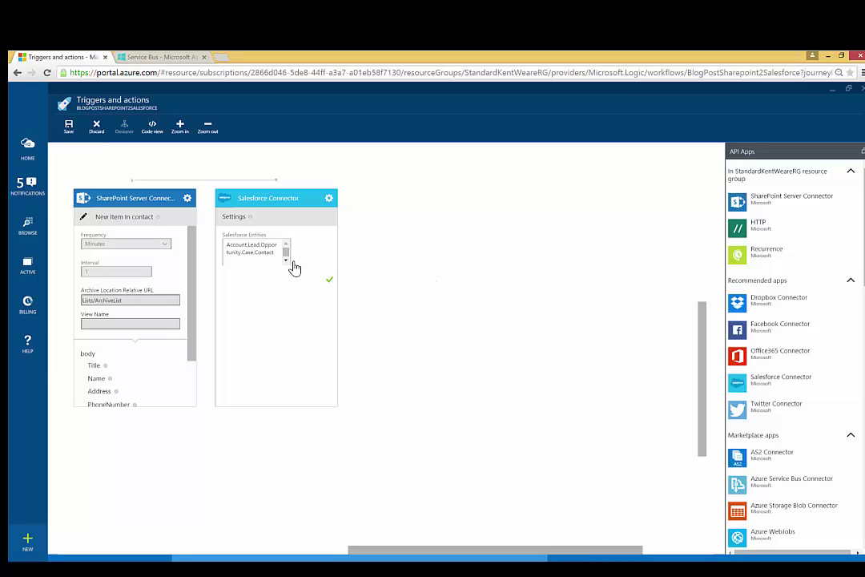
left_click(286, 260)
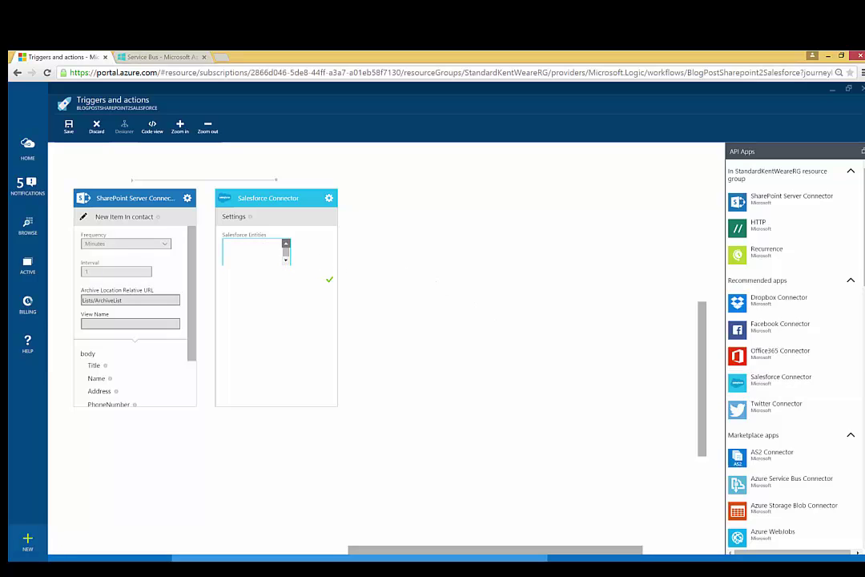
left_click(286, 245)
left_click(326, 282)
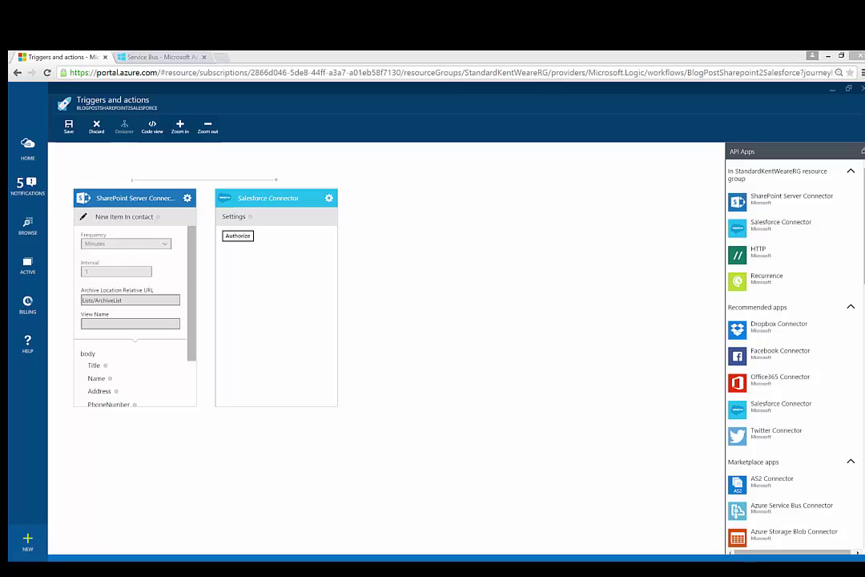
left_click(233, 237)
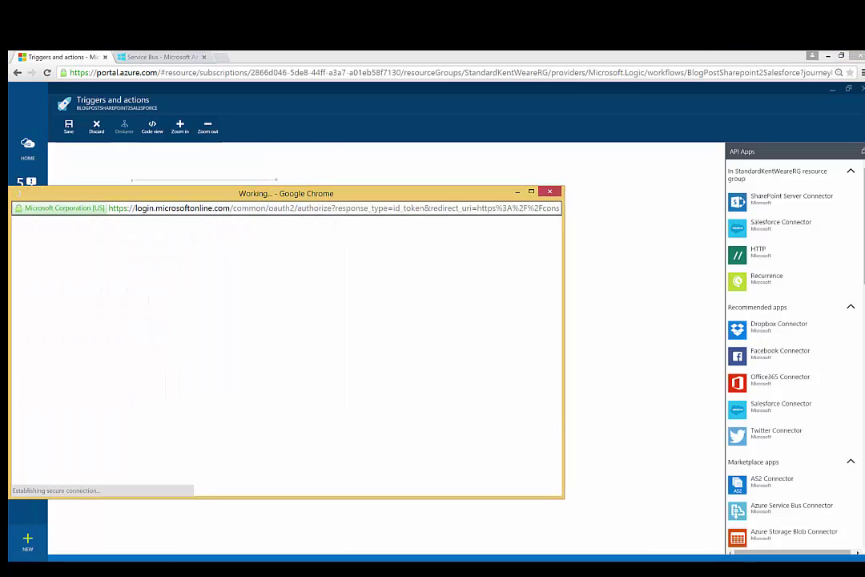
Log in to Salesforce in the popup with the prefilled credentials to authorize the connector
left_click_drag(334, 198, 420, 172)
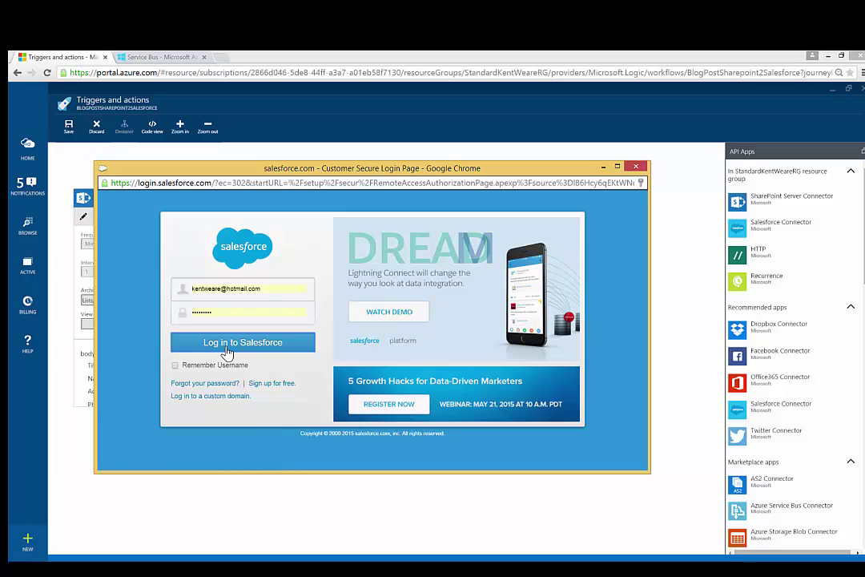
left_click(228, 343)
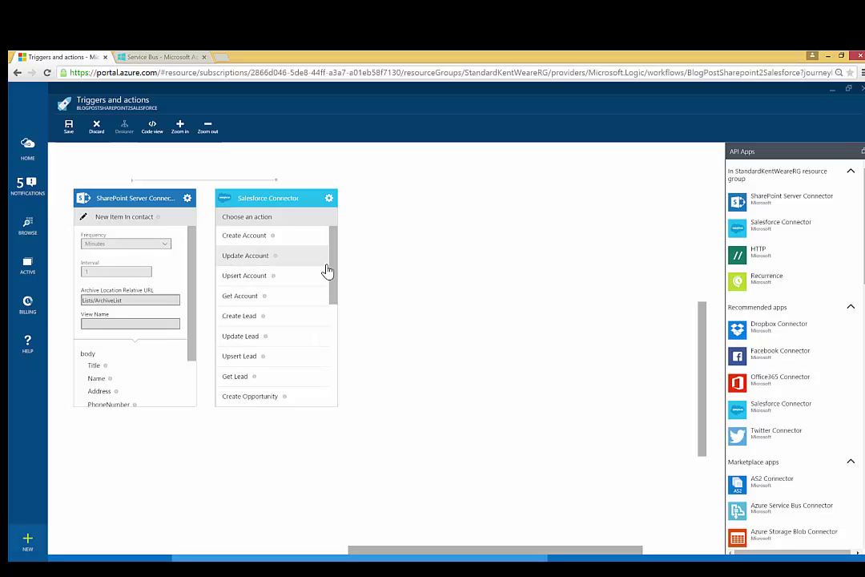
Choose Create Contact from the Salesforce action list to reveal its contact fields
left_click_drag(334, 266, 347, 387)
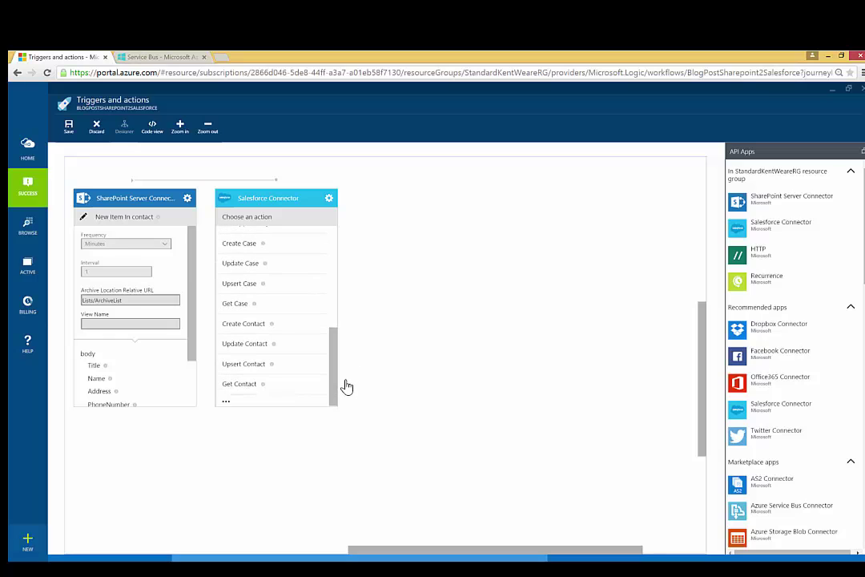
left_click(248, 331)
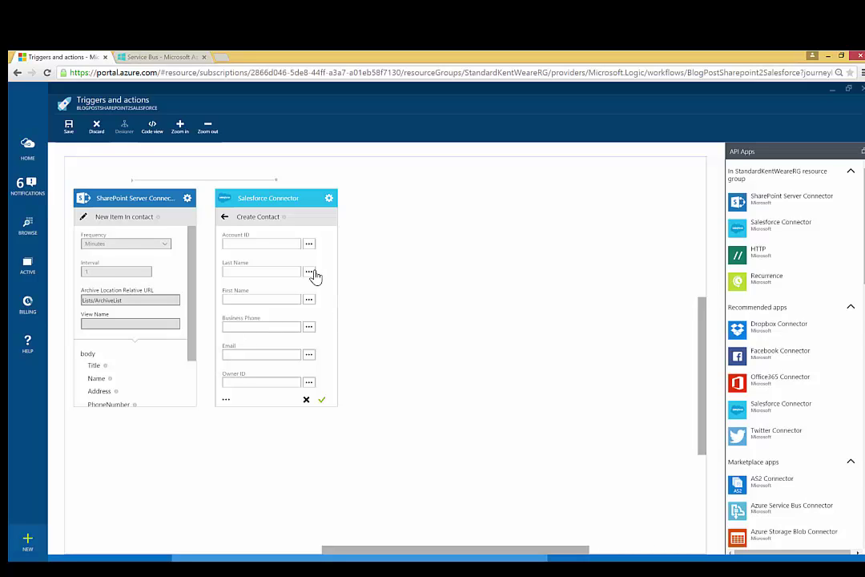
left_click_drag(192, 297, 189, 352)
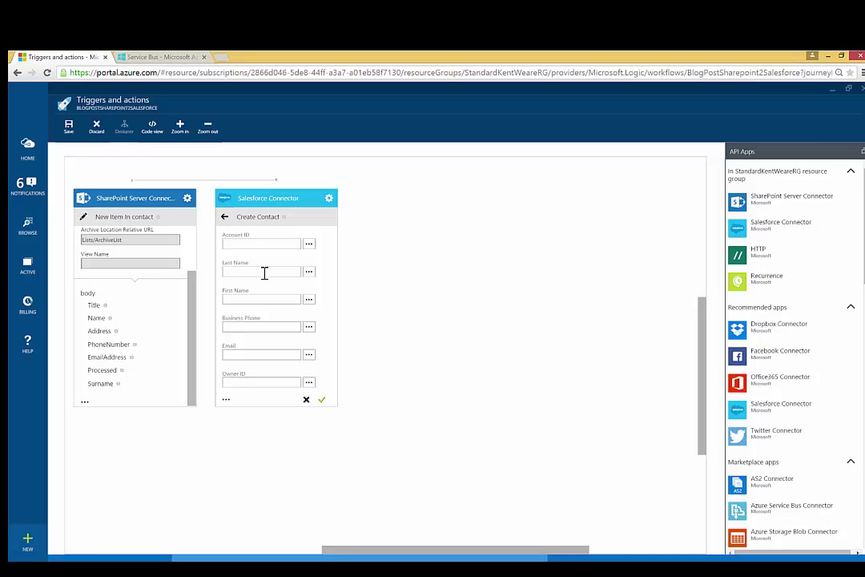
Map Last Name, First Name, Business Phone and Email to SharePoint Surname, Name, PhoneNumber and EmailAddress
left_click(306, 276)
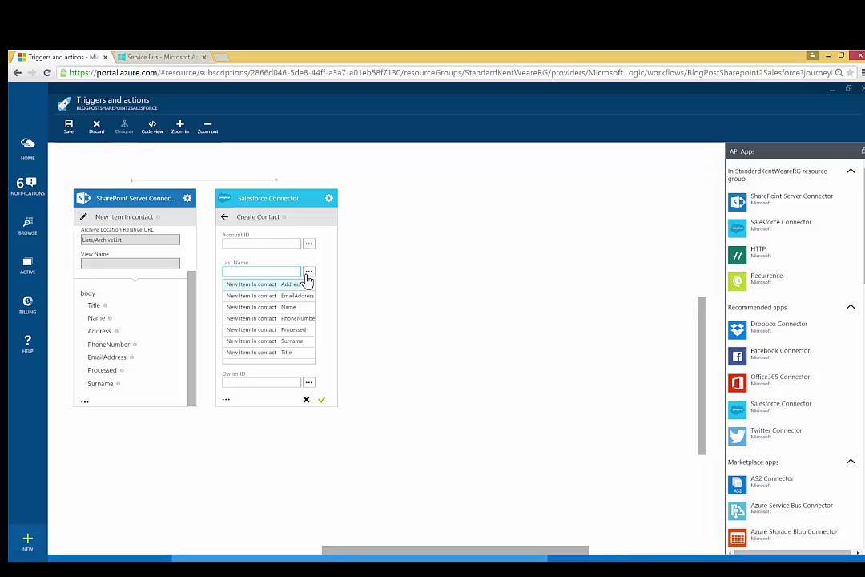
left_click(296, 342)
left_click(308, 299)
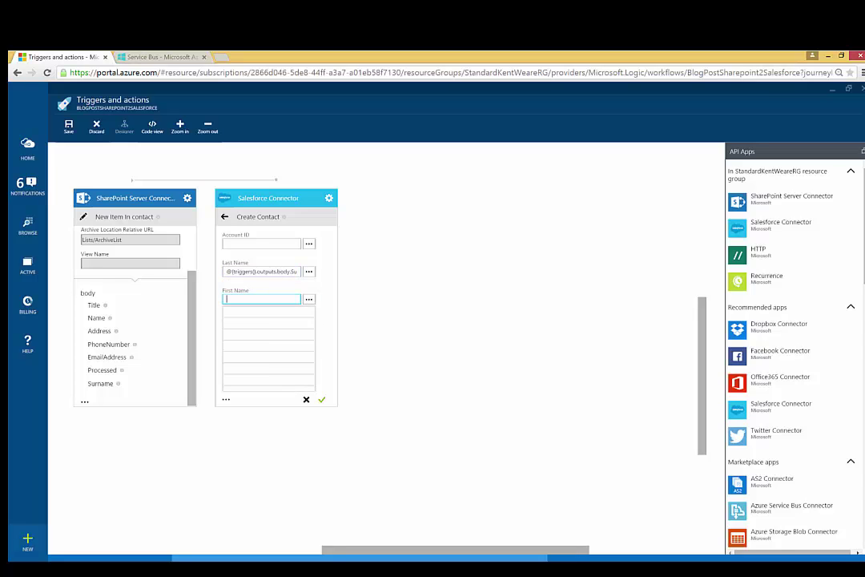
left_click(269, 343)
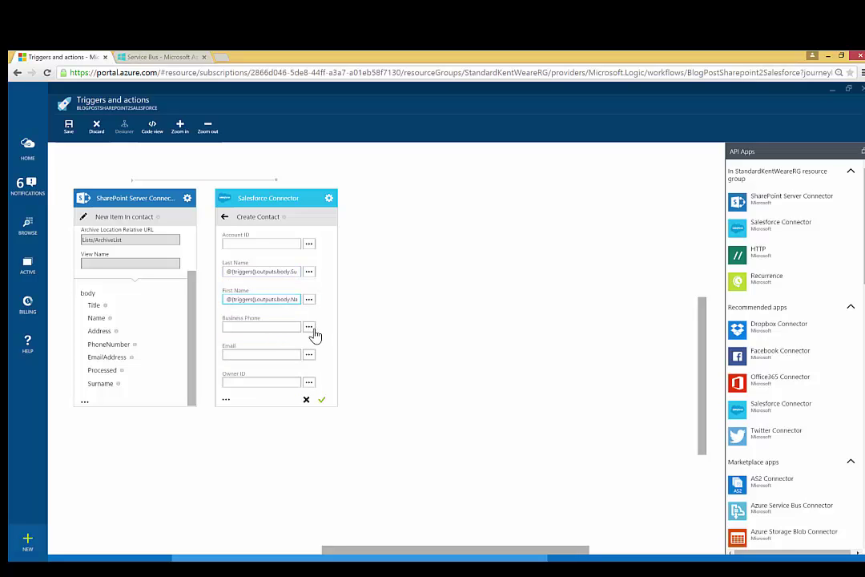
left_click(310, 328)
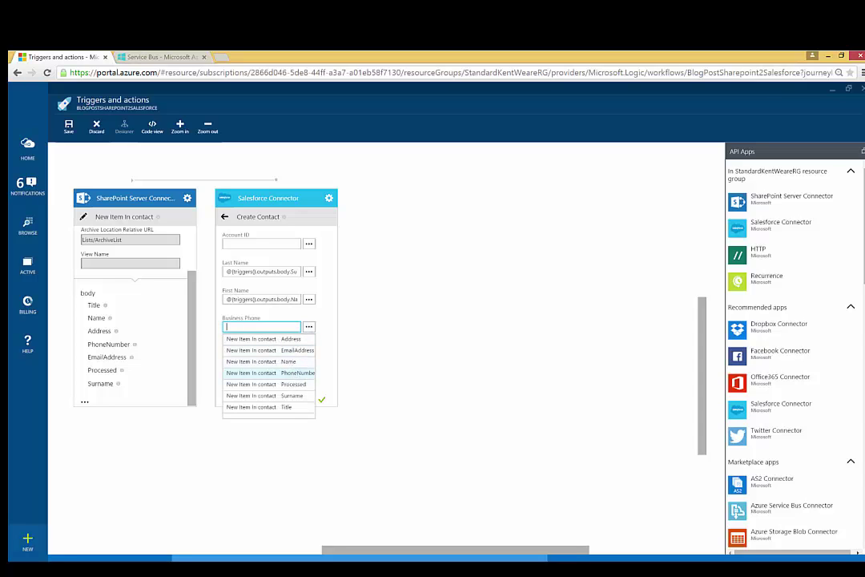
left_click(290, 373)
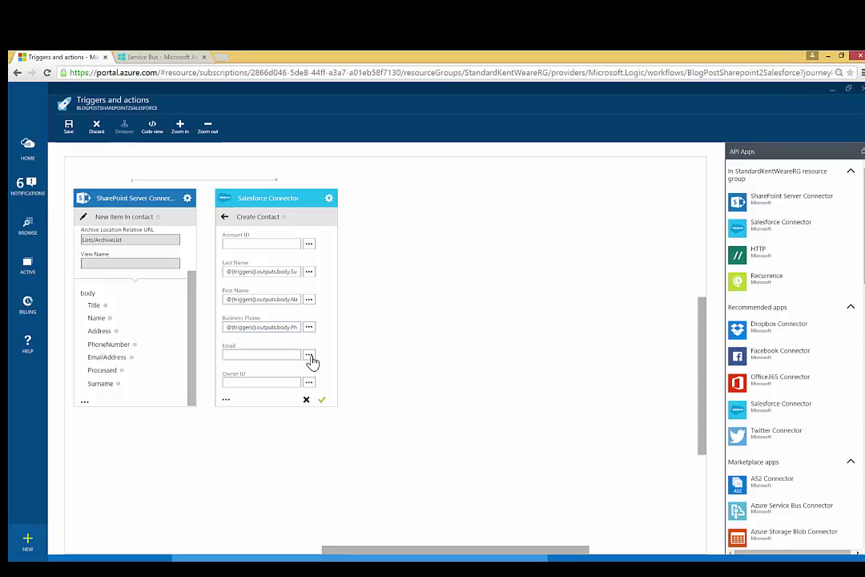
left_click(309, 356)
left_click(298, 378)
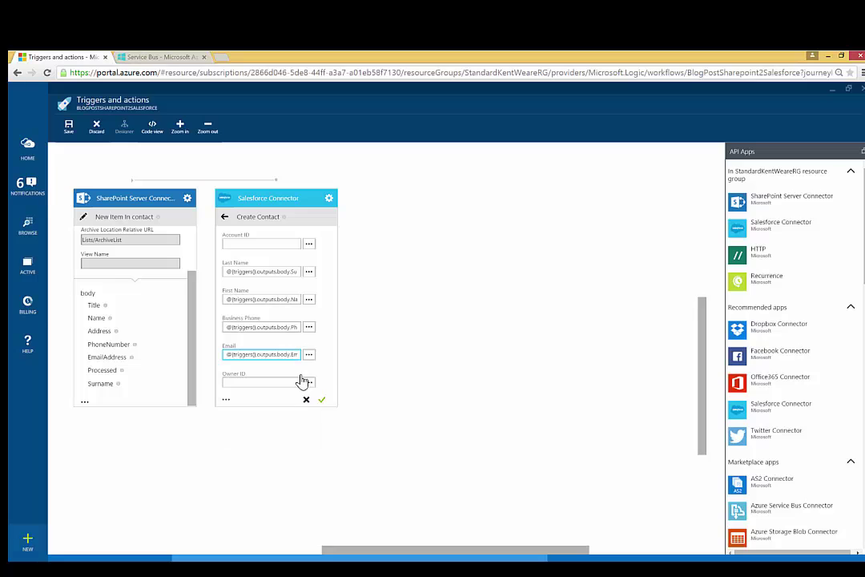
Fill Mailing Street with the SharePoint Address and confirm the Create Contact action
left_click(226, 399)
left_click_drag(333, 250, 337, 311)
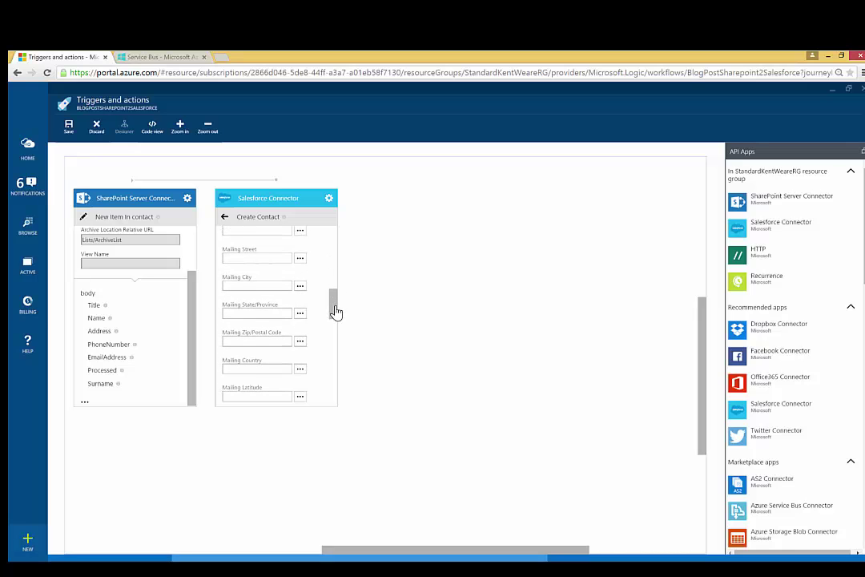
left_click(299, 254)
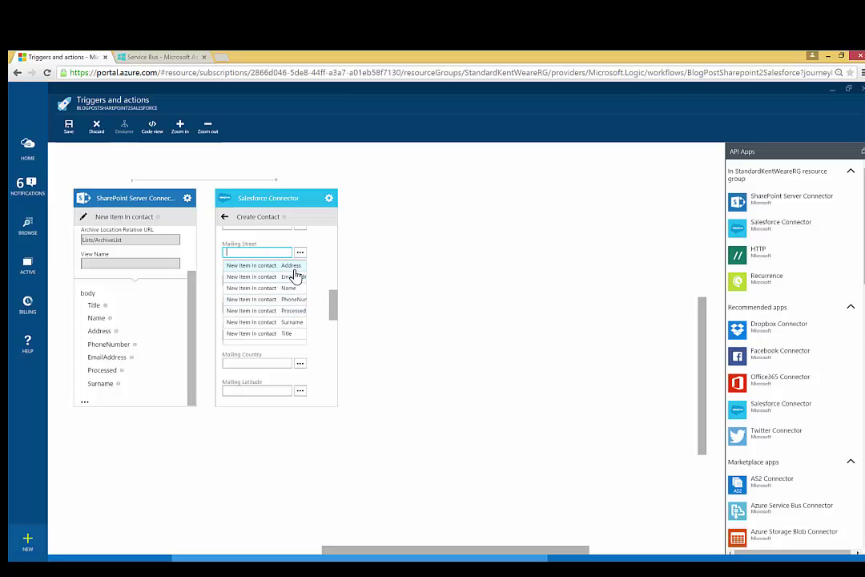
left_click(297, 275)
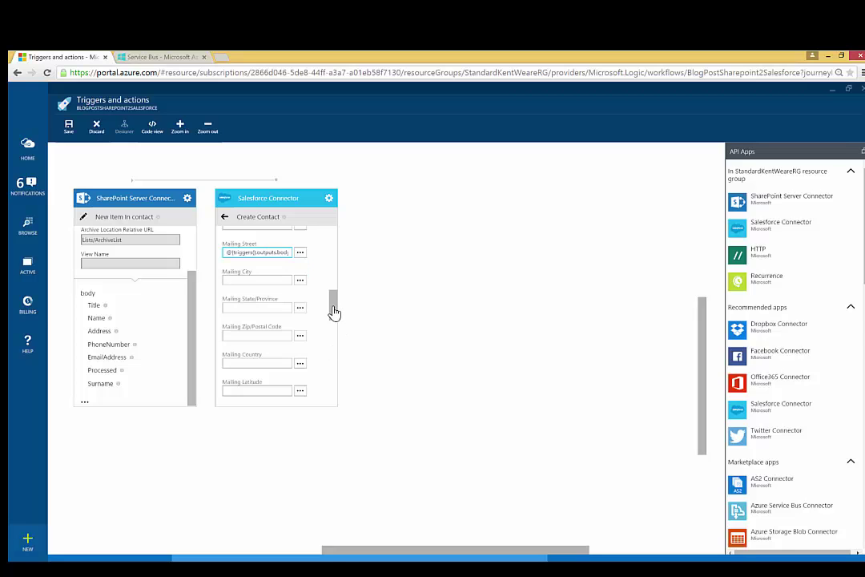
left_click_drag(332, 313, 330, 414)
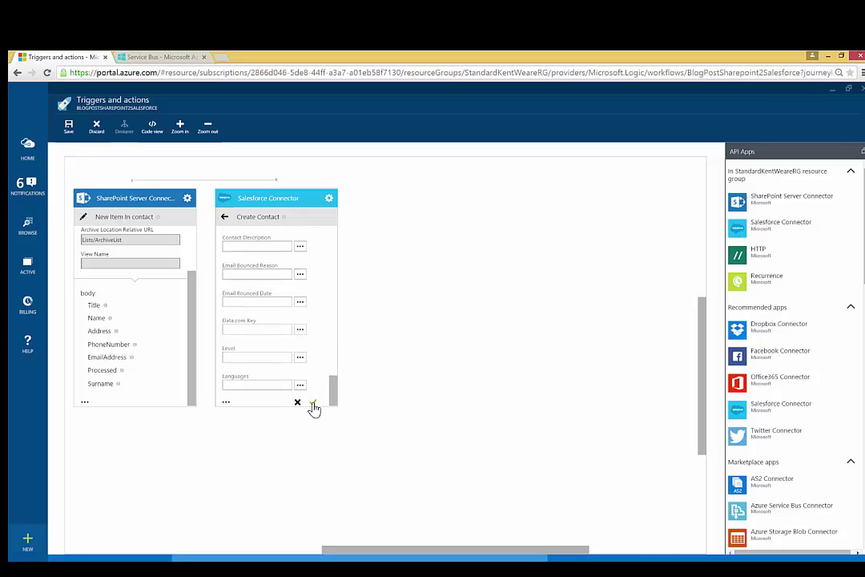
left_click(313, 405)
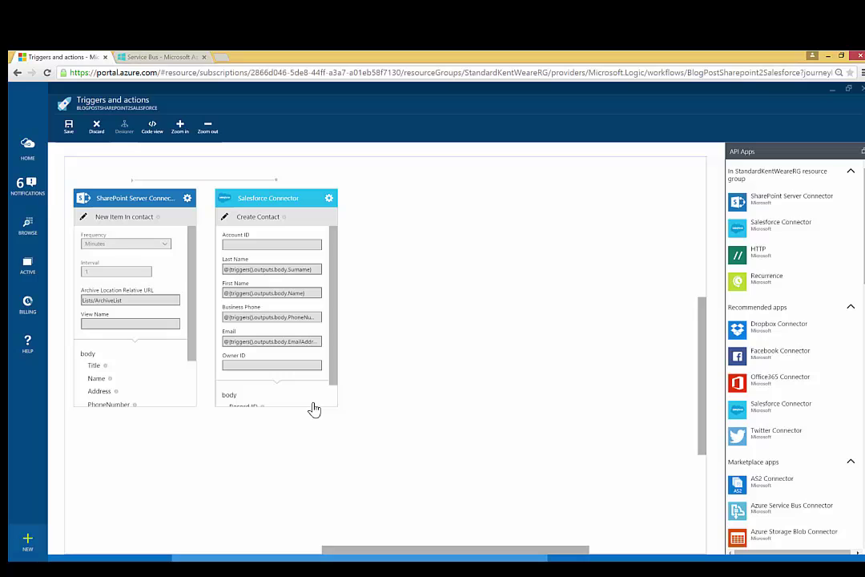
Save the logic app and return to the Azure home dashboard
left_click_drag(333, 372, 336, 409)
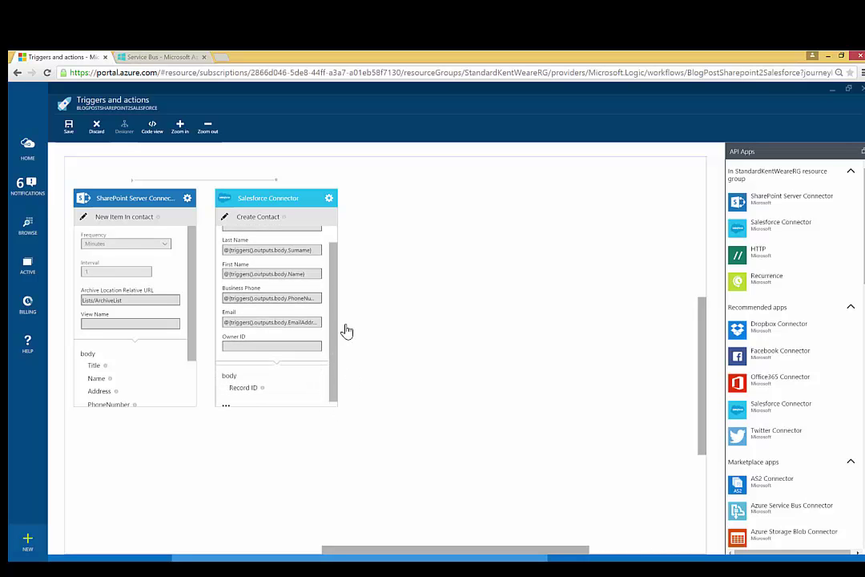
scroll(342, 324, "up", 1)
left_click(68, 130)
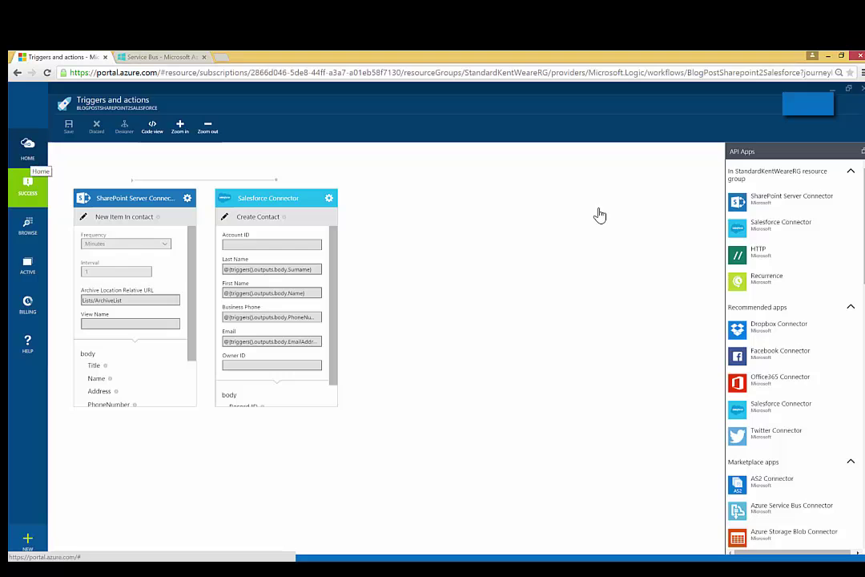
left_click(29, 156)
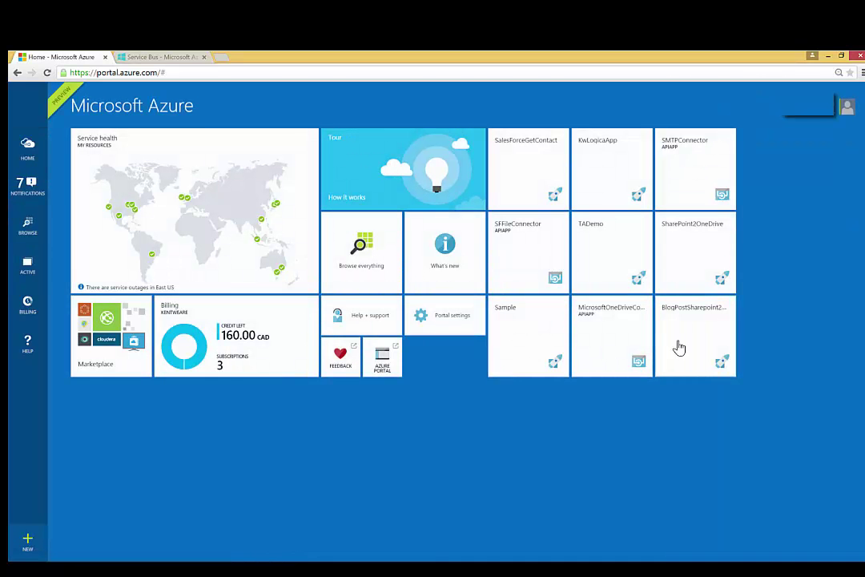
Open the BlogPostSharepoint2Salesforce logic app and view its Trigger History showing one Skipped call
left_click(680, 347)
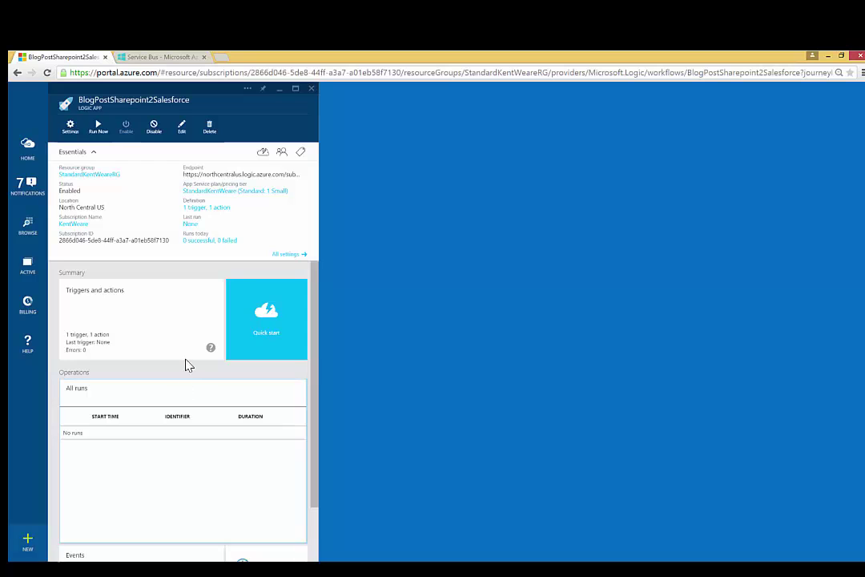
left_click_drag(315, 440, 323, 512)
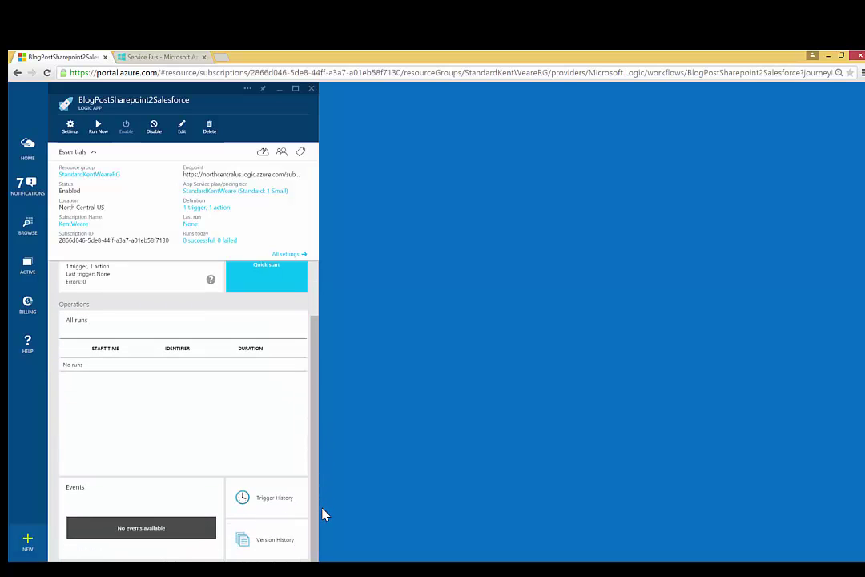
left_click(248, 507)
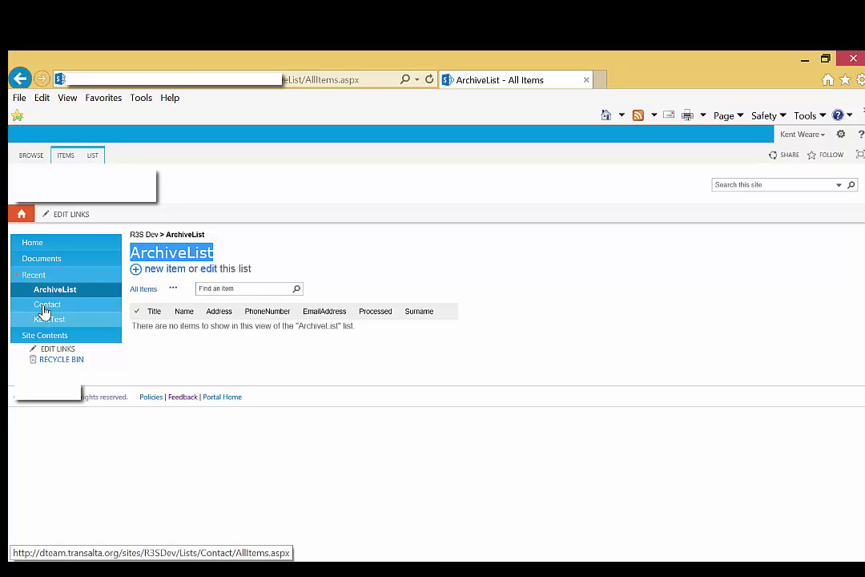
Start a new Contact list item with Title Mr and the contact's first name and surname
left_click(46, 308)
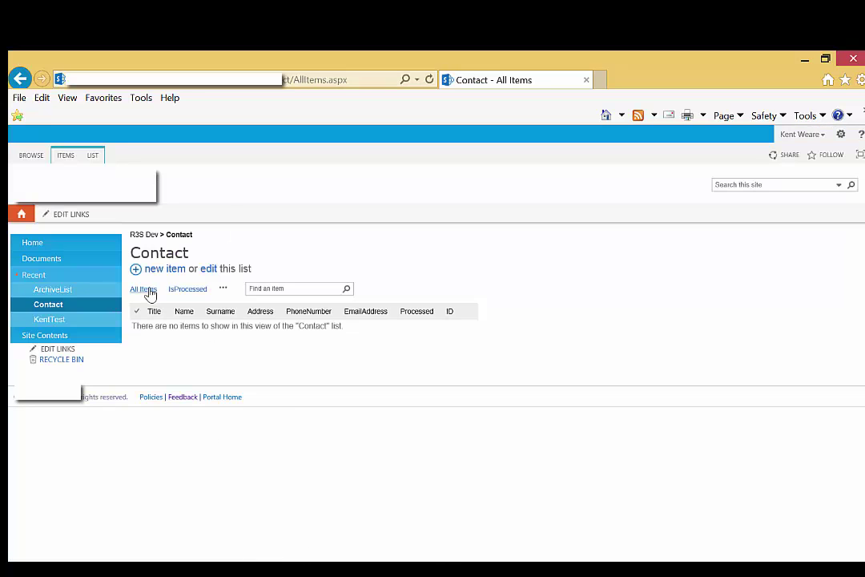
left_click(157, 271)
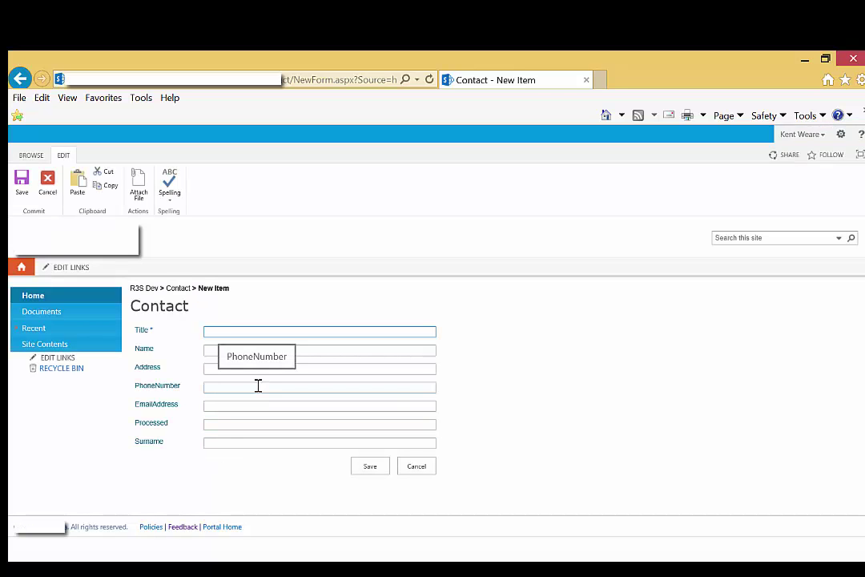
type("Mr")
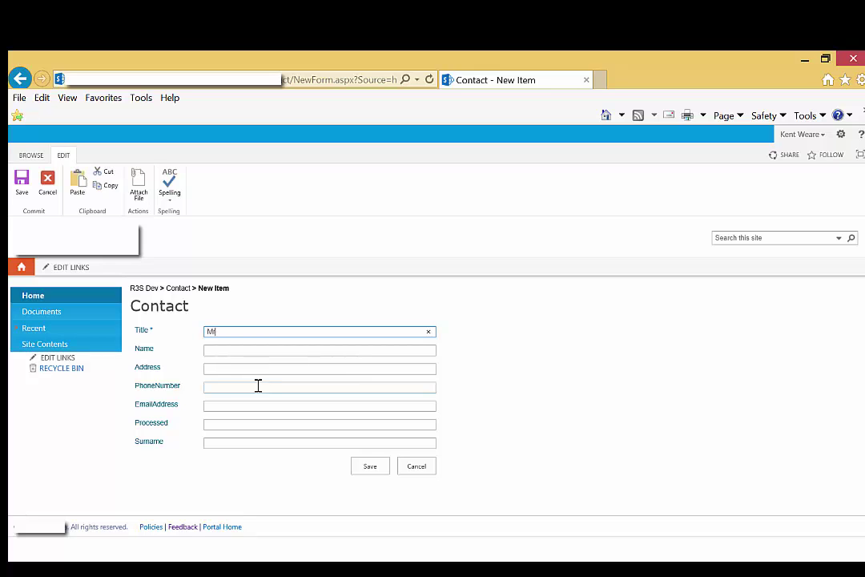
key("Tab")
type("Dere")
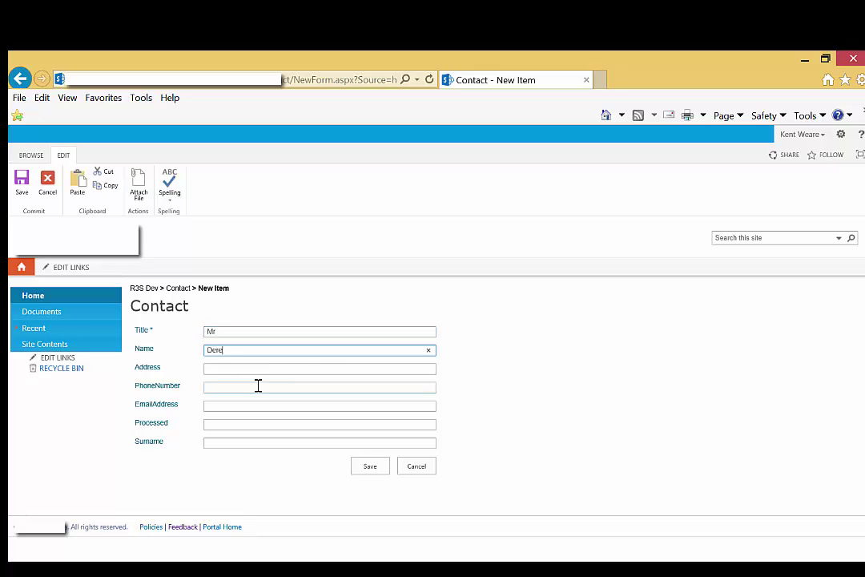
type("k")
left_click(250, 442)
type("Je")
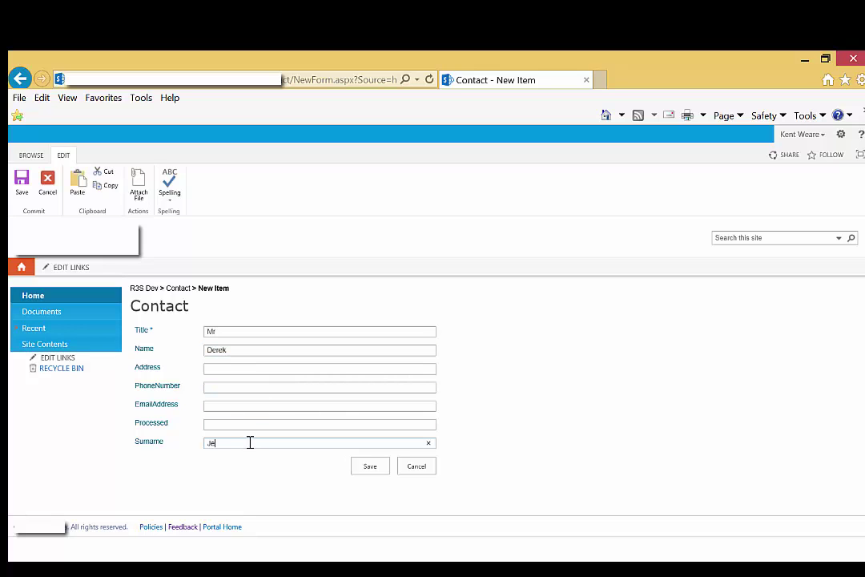
type("ter")
Fill in the contact's address, phone number and e-mail, set Processed to no, and save the item
left_click(217, 372)
key("Tab")
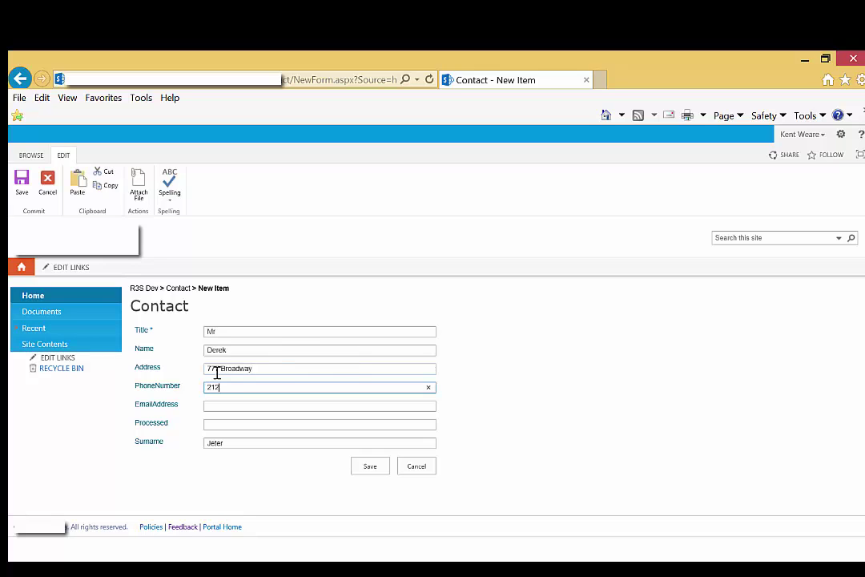
left_click(217, 406)
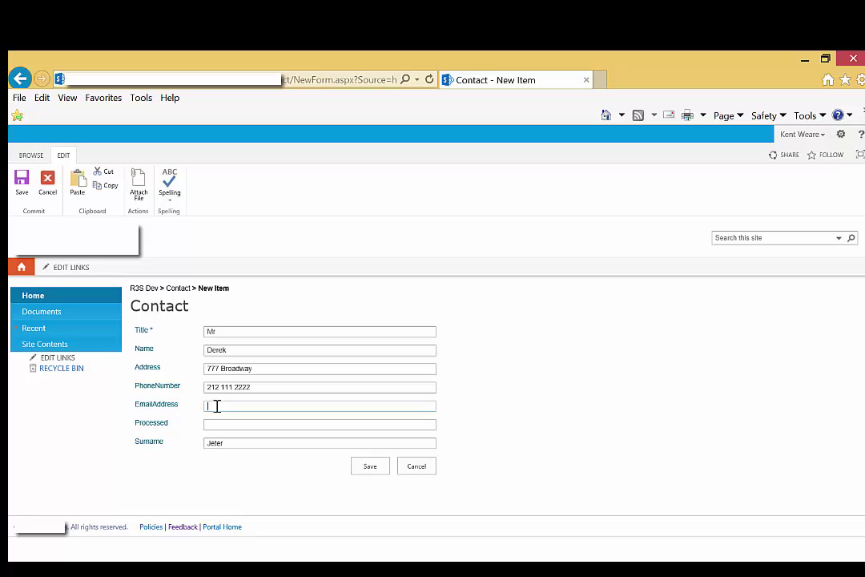
key("Tab")
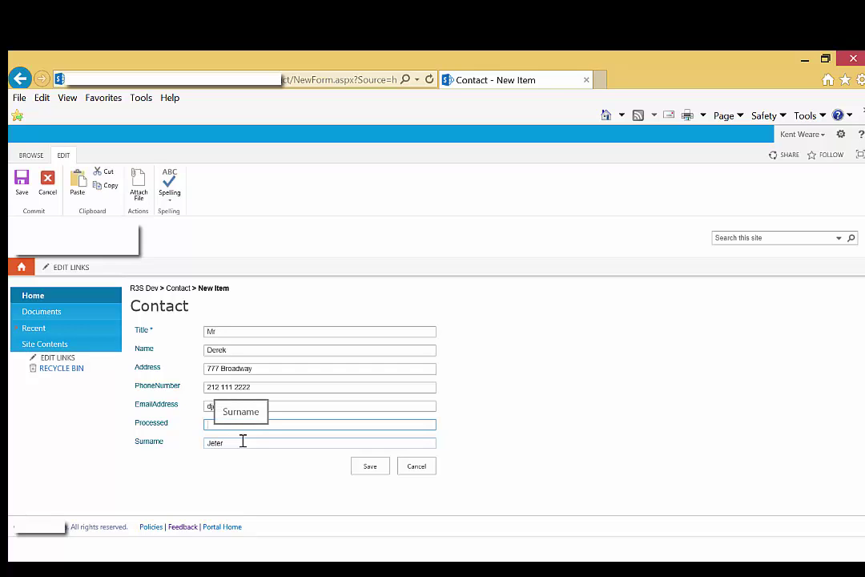
type("no")
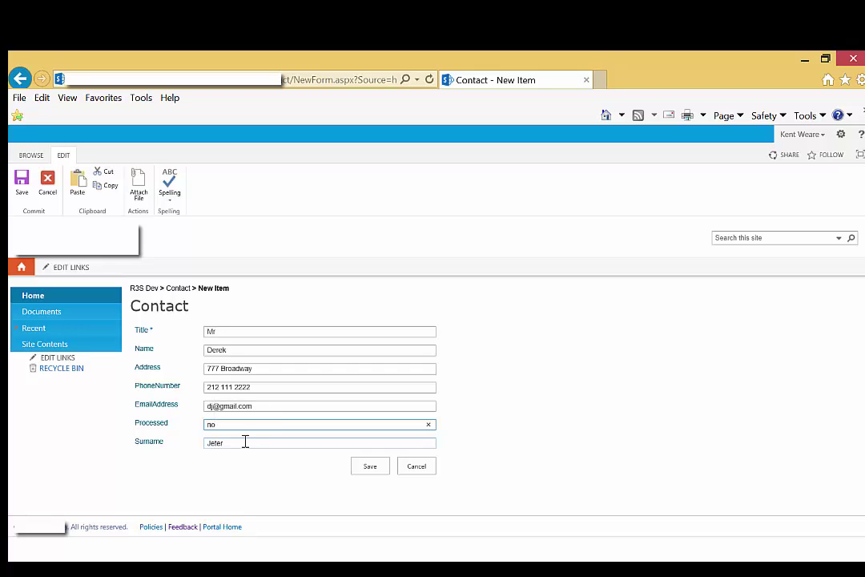
left_click(365, 467)
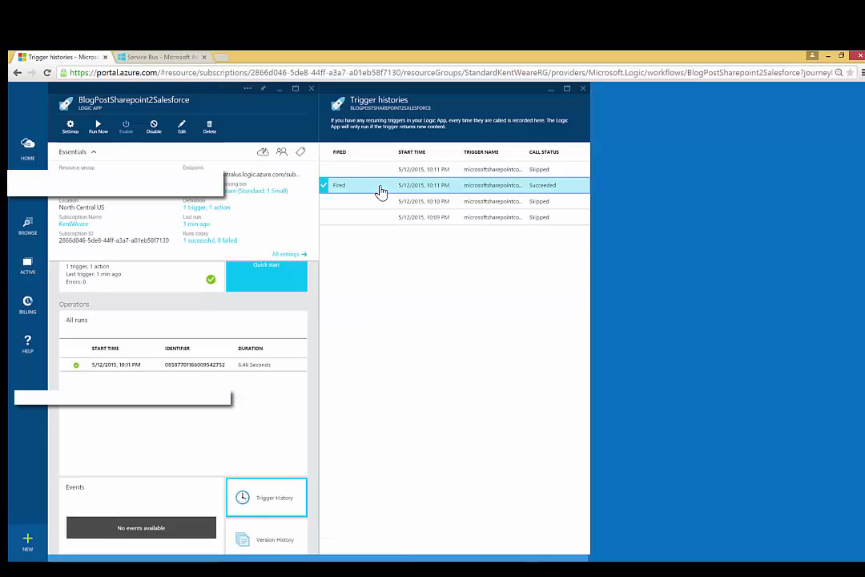
Open the Fired/Succeeded trigger run and inspect its Inputs and Outputs JSON with the Contact fields
left_click(380, 191)
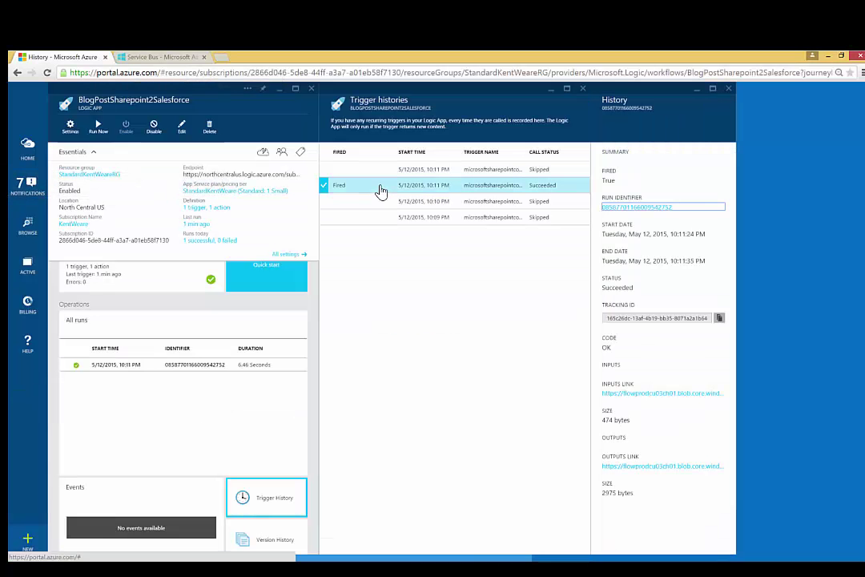
left_click(625, 394)
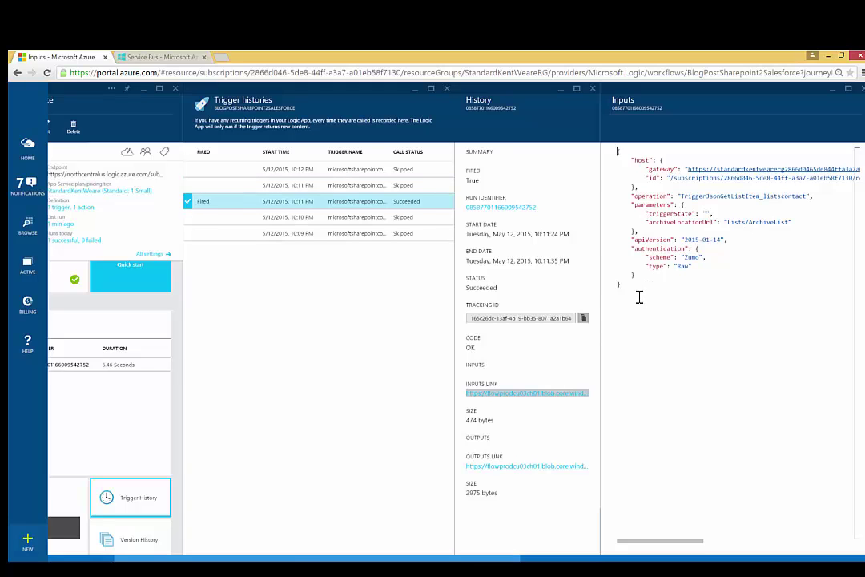
left_click(513, 466)
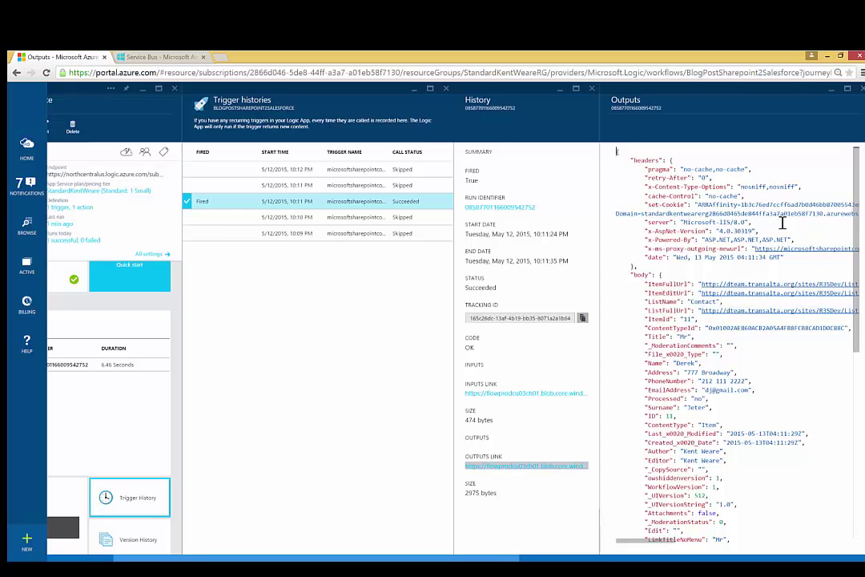
scroll(857, 230, "down", 5)
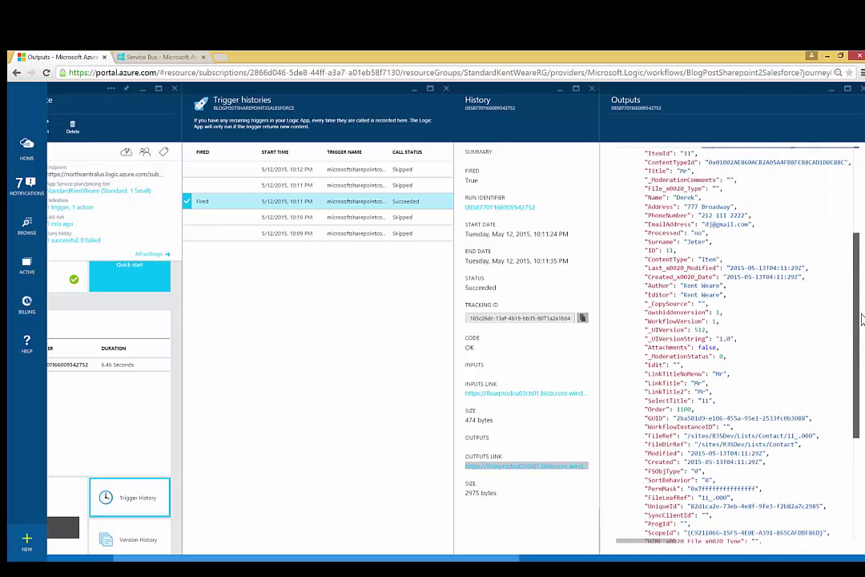
scroll(729, 344, "up", 10)
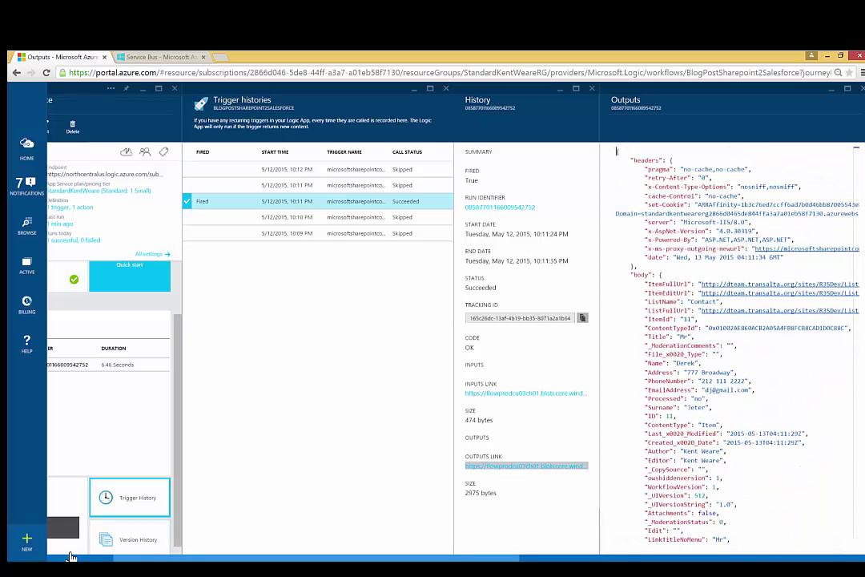
Open the new contact under Salesforce Recent Contacts, check its details, then return to SharePoint
left_click(188, 567)
left_click(230, 540)
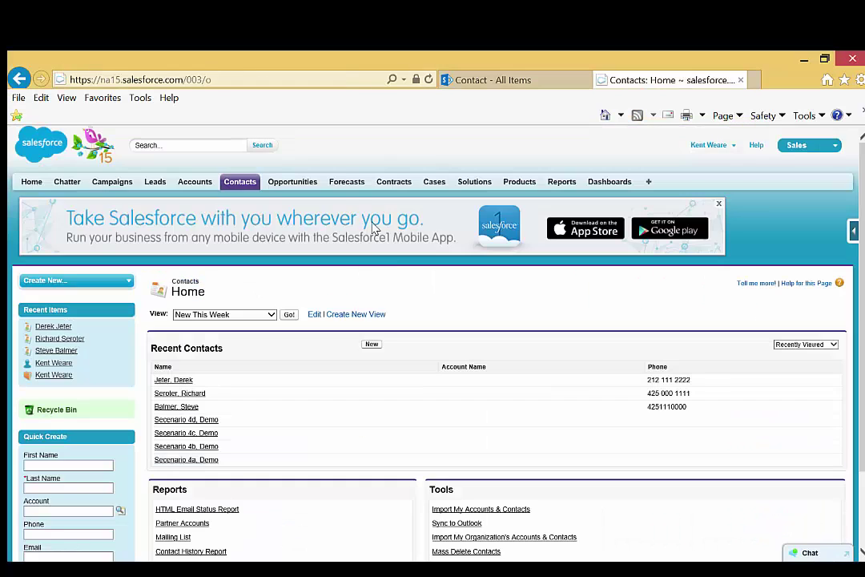
left_click(240, 183)
left_click(172, 381)
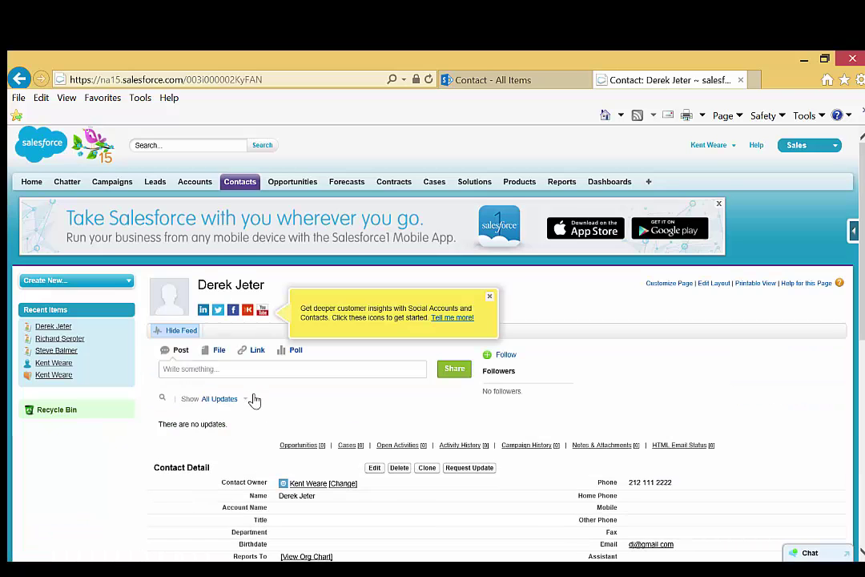
scroll(383, 415, "down", 5)
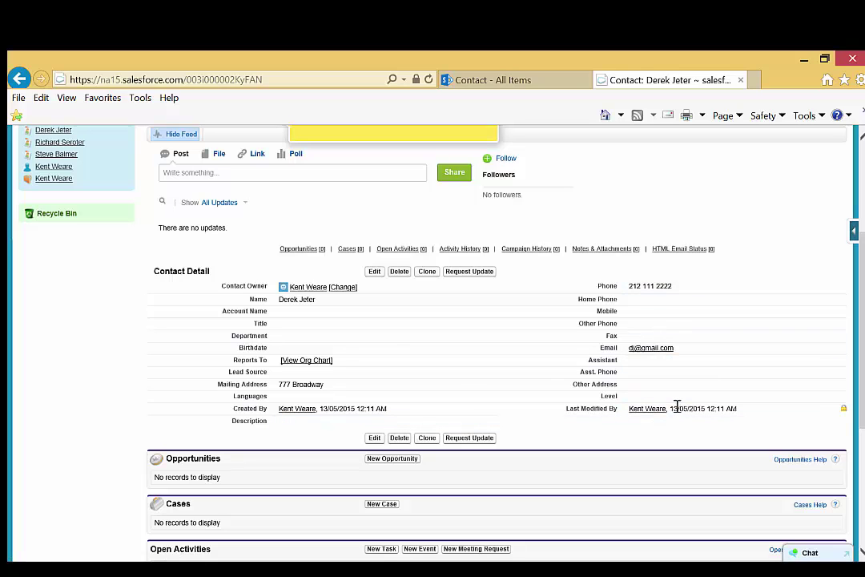
left_click(493, 87)
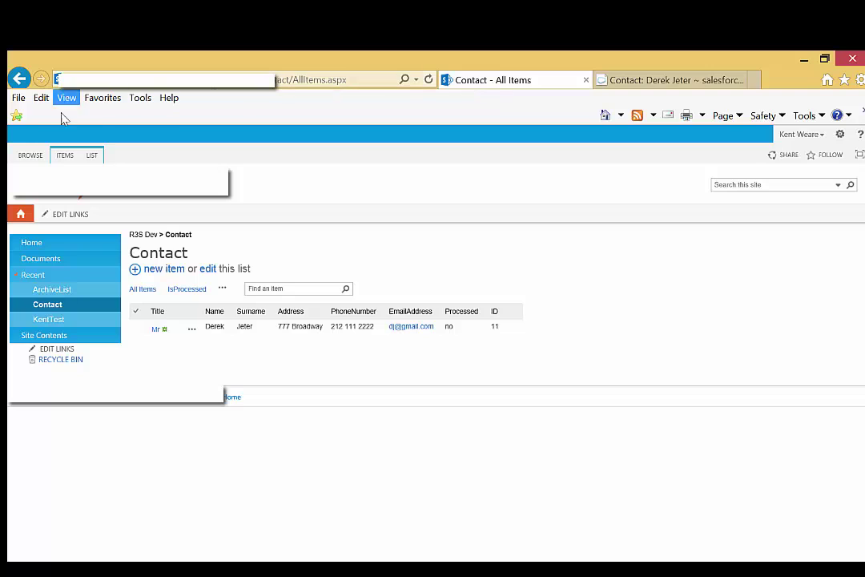
Verify the contact item moved from the Contact list into ArchiveList, then return to the Azure portal
left_click(430, 81)
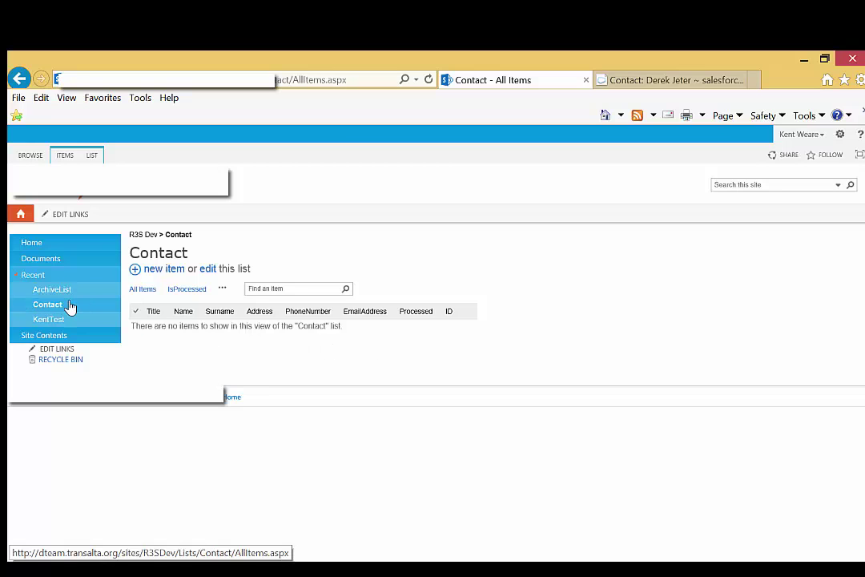
left_click(56, 291)
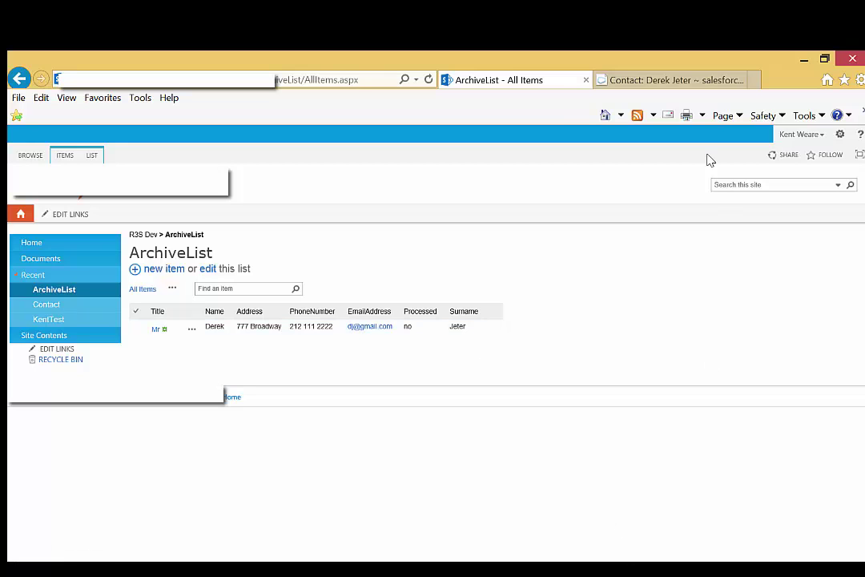
key("alt+Tab")
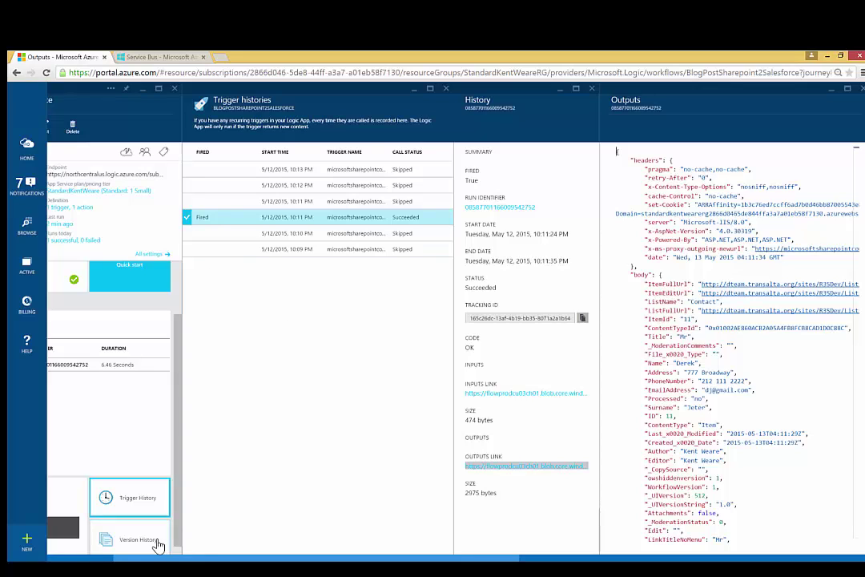
Reopen the BlogPostSharepoint2Salesforce logic app from the dashboard and its Triggers and actions designer
left_click_drag(142, 558, 25, 553)
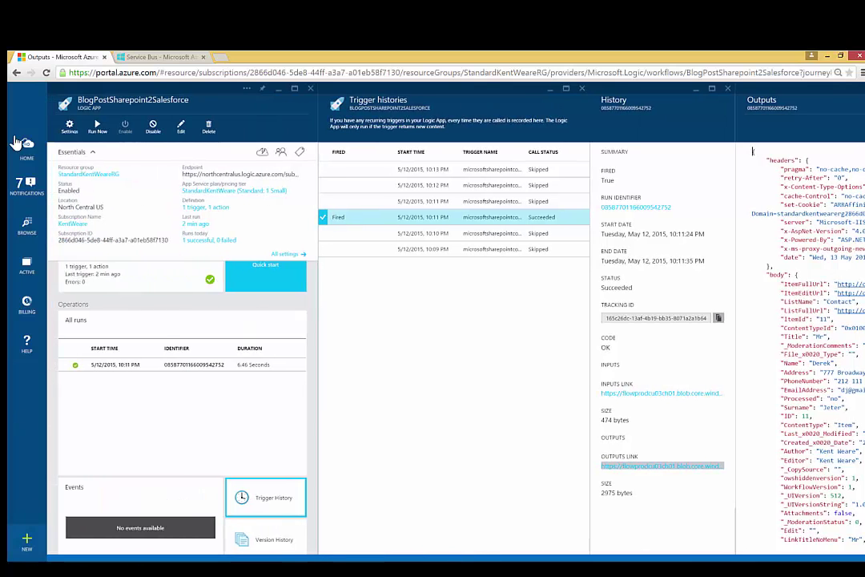
left_click(26, 184)
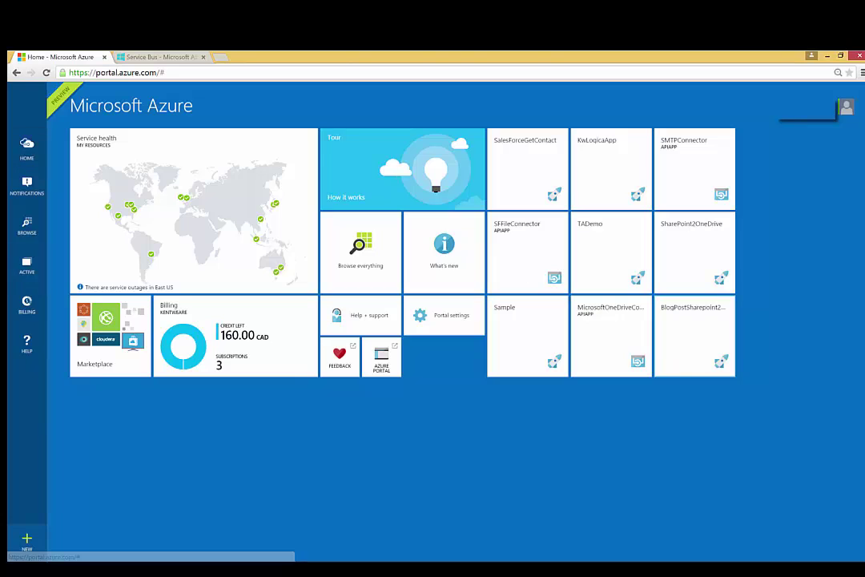
left_click(690, 358)
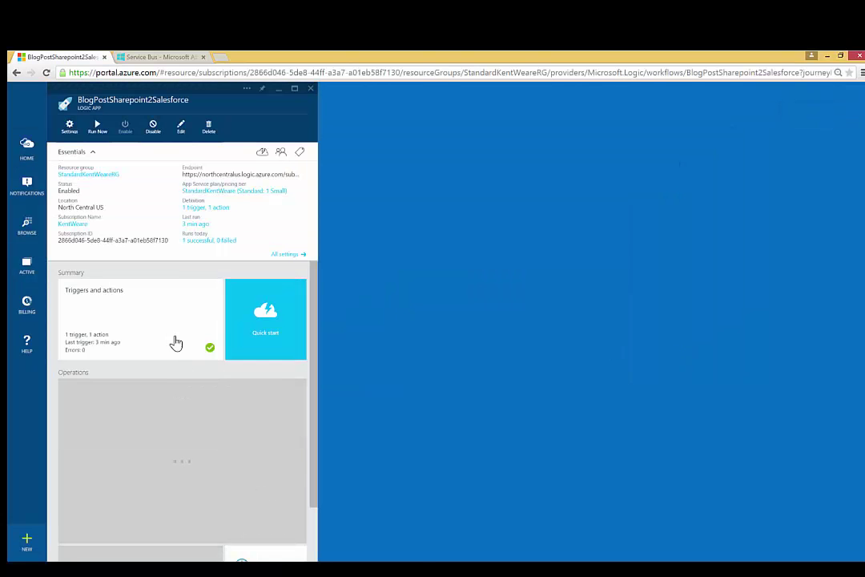
left_click(174, 344)
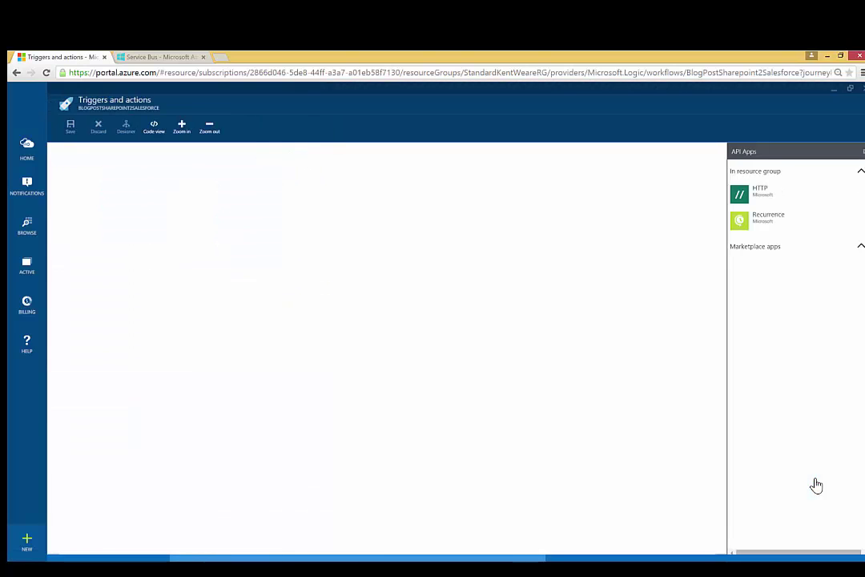